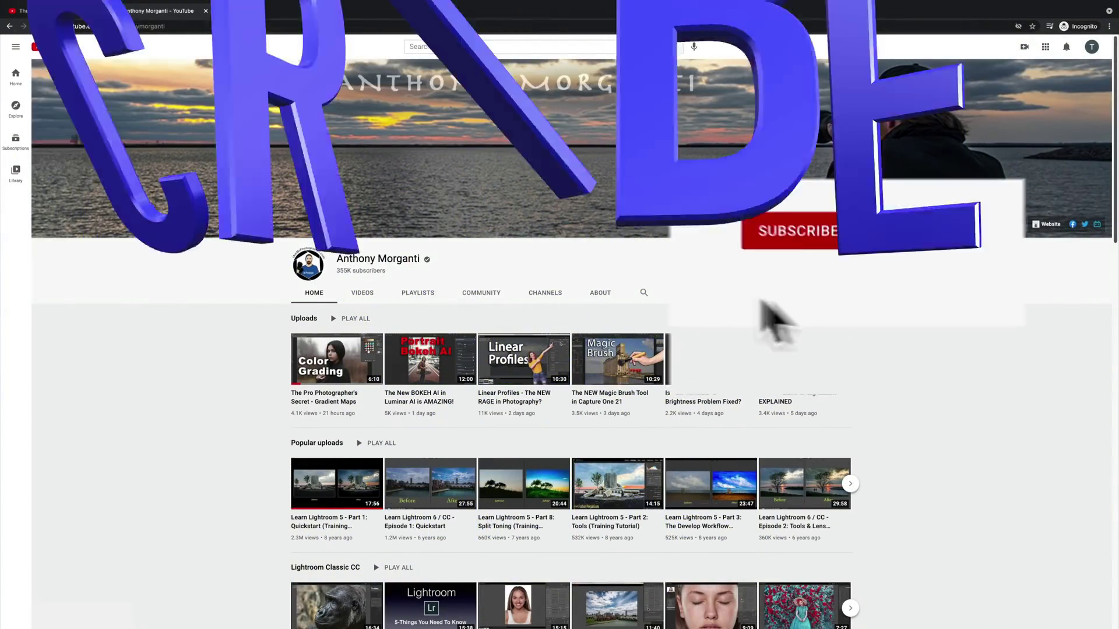
Step: Subscribe to the photography channel and open the Super Thanks options under the video
{"action": "left_click", "coordinate": [826, 264]}
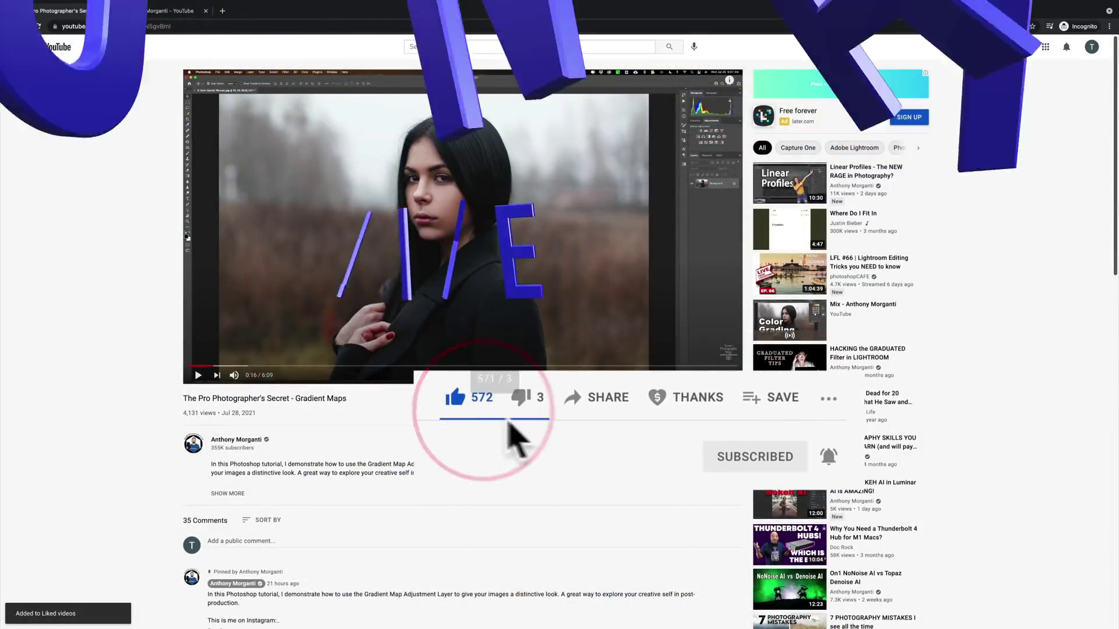
{"action": "left_click", "coordinate": [681, 402]}
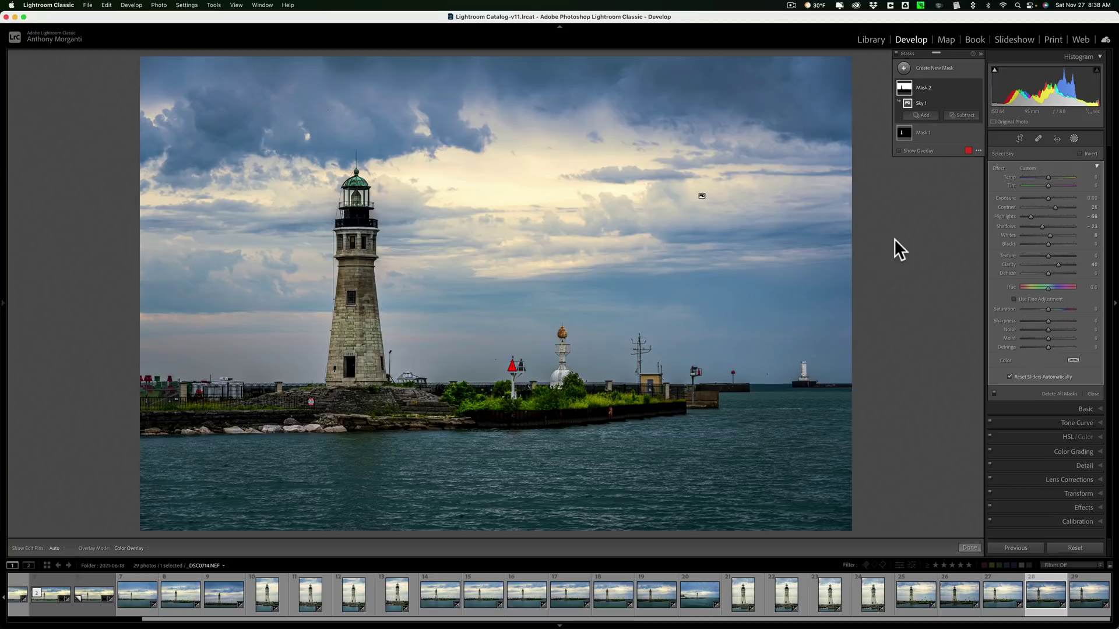
{"action": "key", "text": "o"}
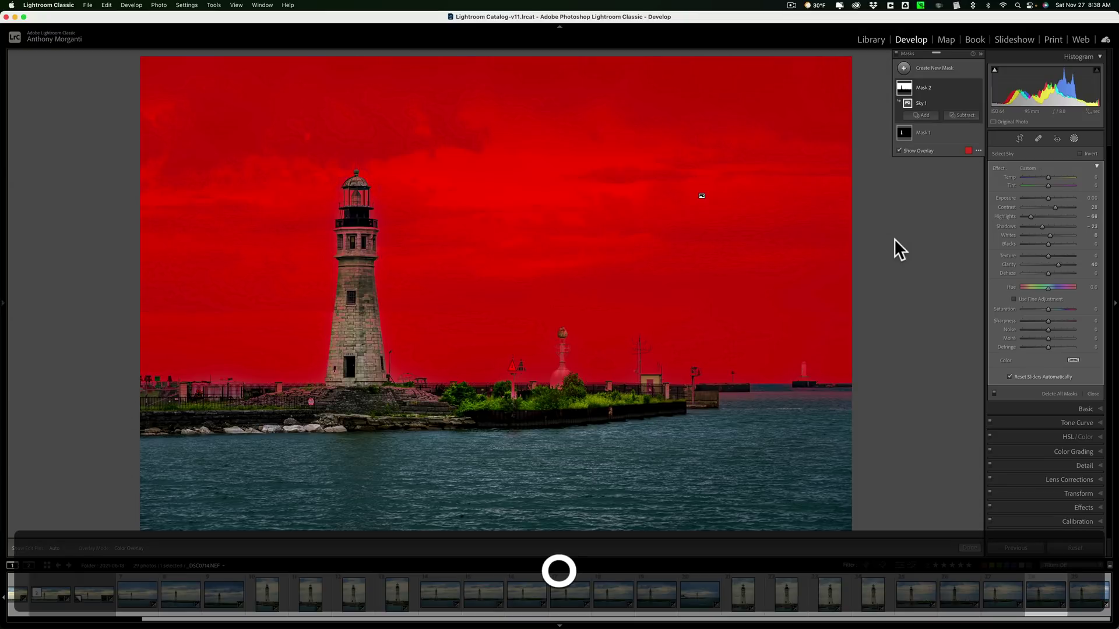
{"action": "key", "text": "o"}
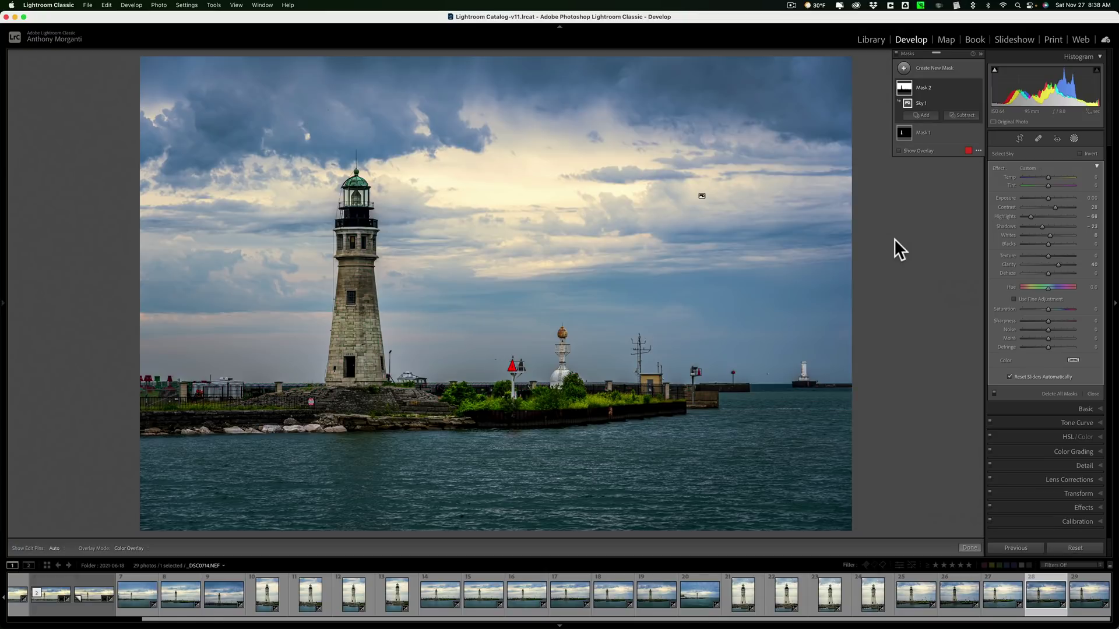
{"action": "key", "text": "o"}
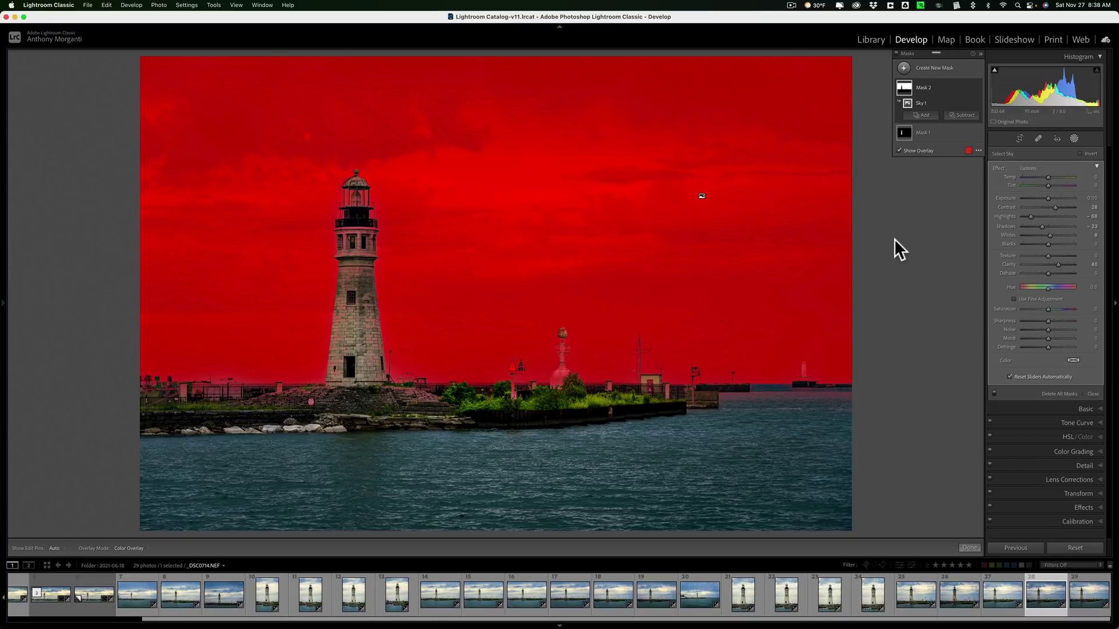
{"action": "key", "text": "apostrophe"}
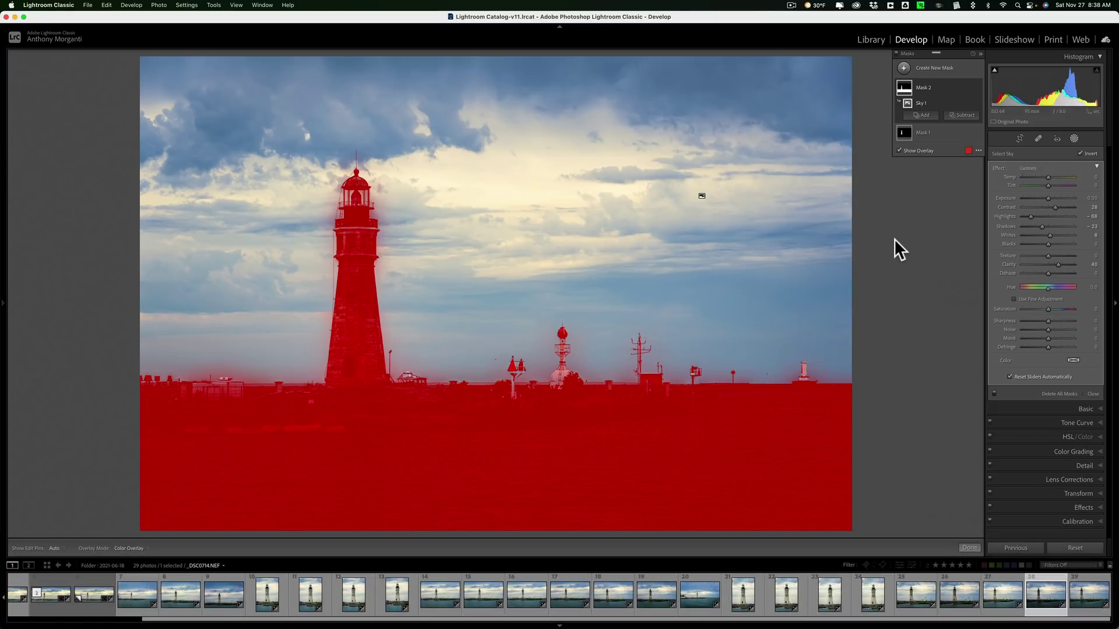
{"action": "key", "text": "apostrophe"}
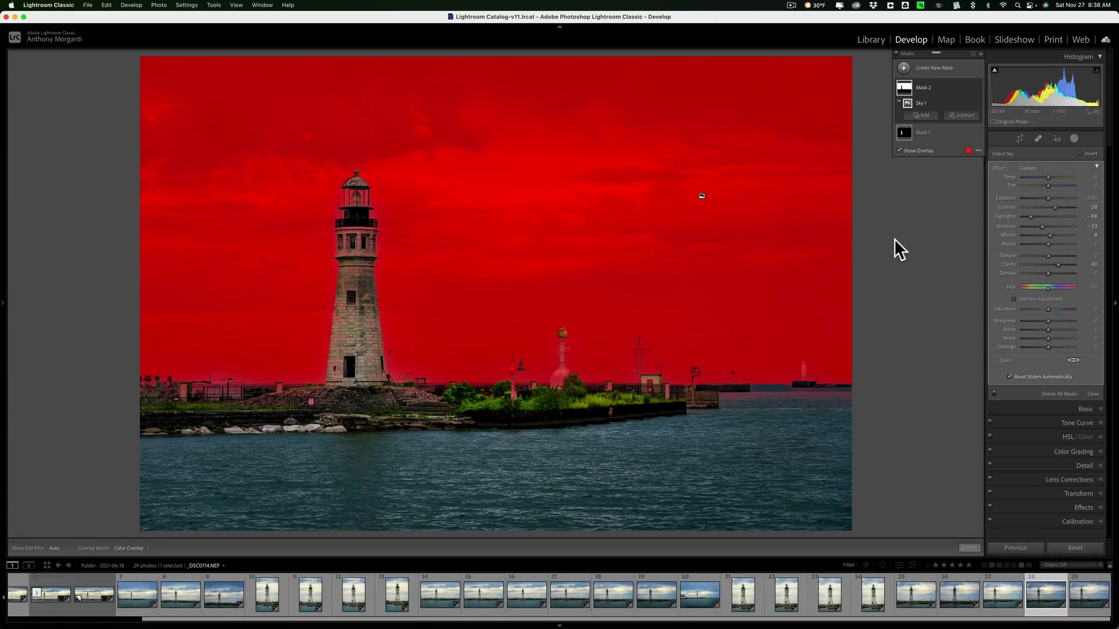
{"action": "key", "text": "o"}
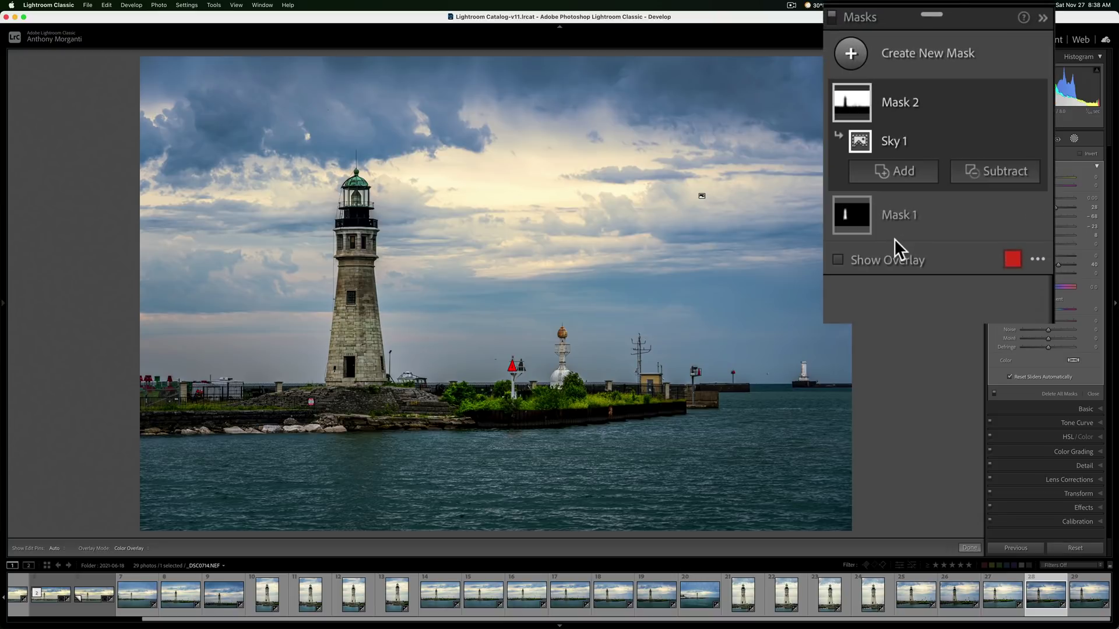
{"action": "key", "text": "n"}
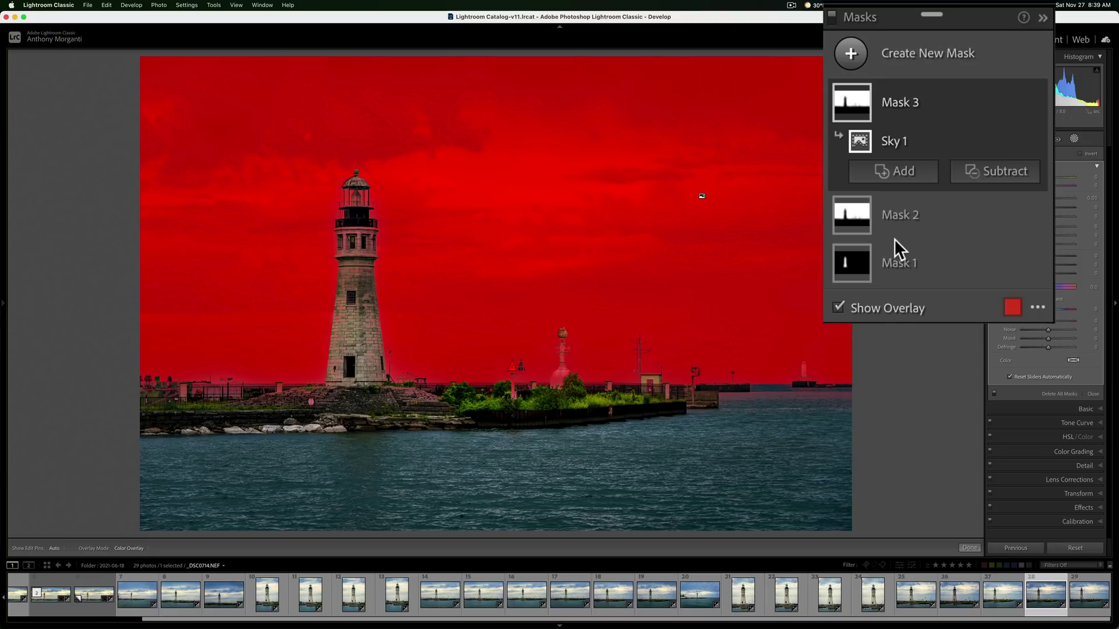
{"action": "key", "text": "super+z"}
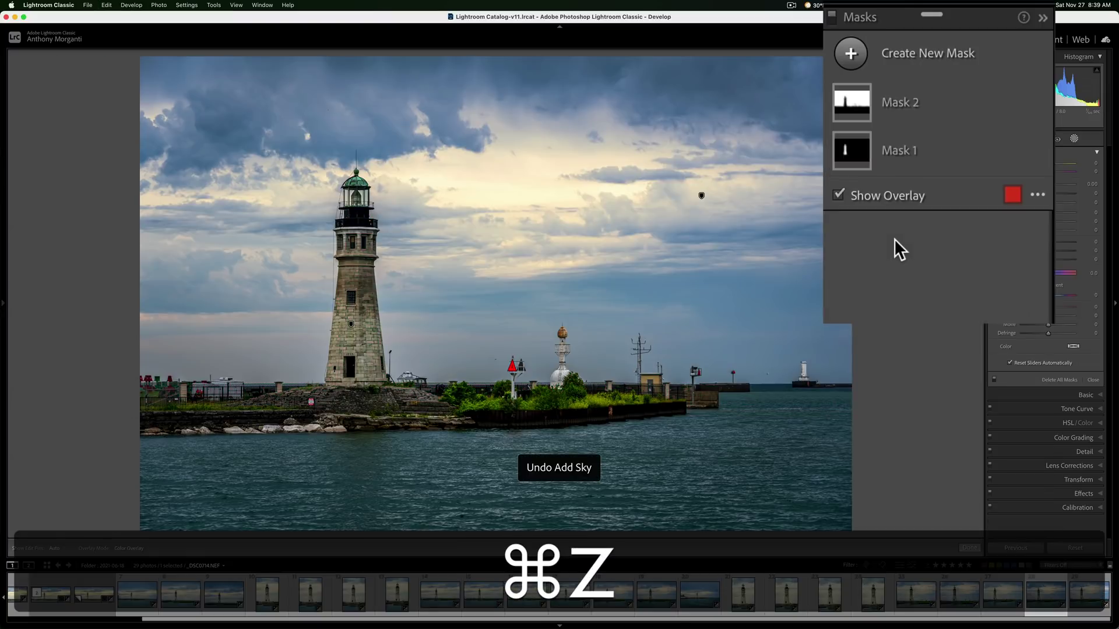
{"action": "left_click", "coordinate": [938, 87]}
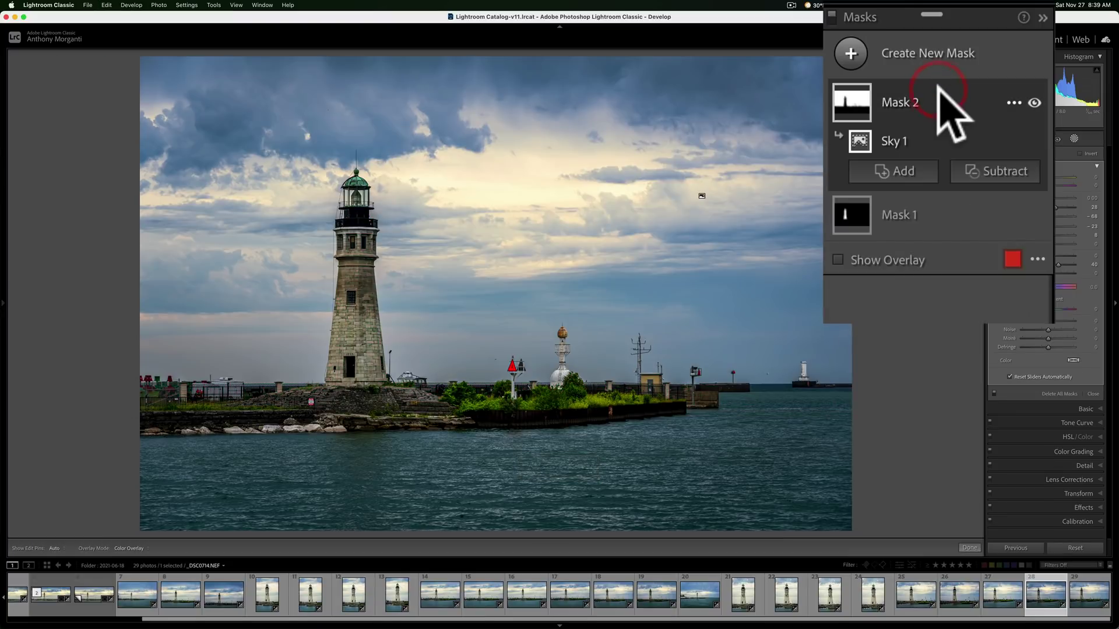
{"action": "mouse_move", "coordinate": [862, 100]}
{"action": "key", "text": "n"}
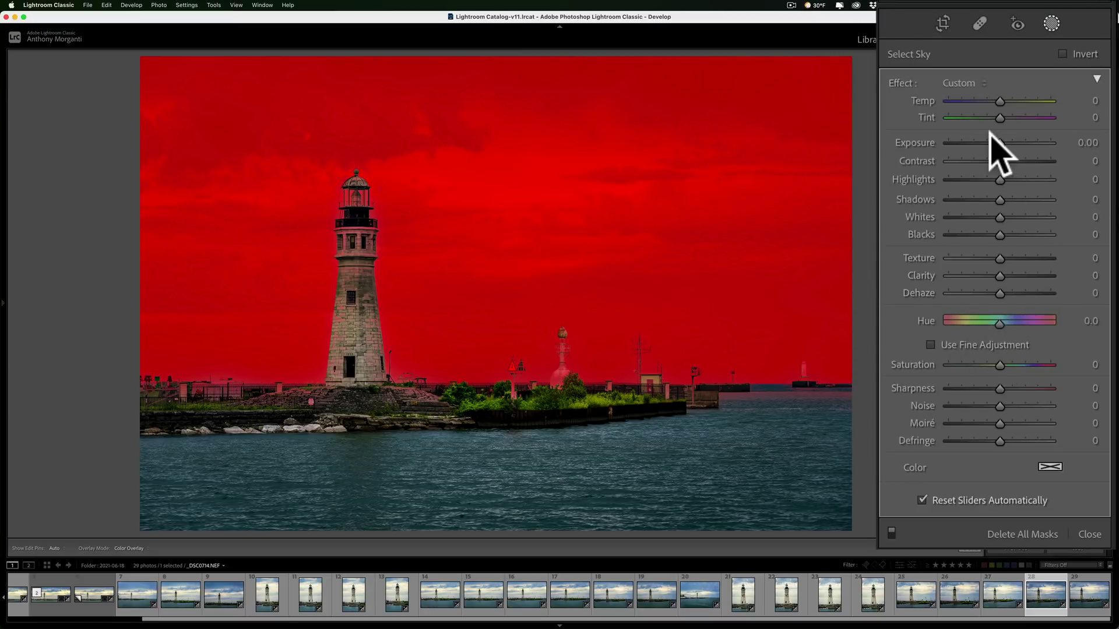
{"action": "key", "text": "super+z"}
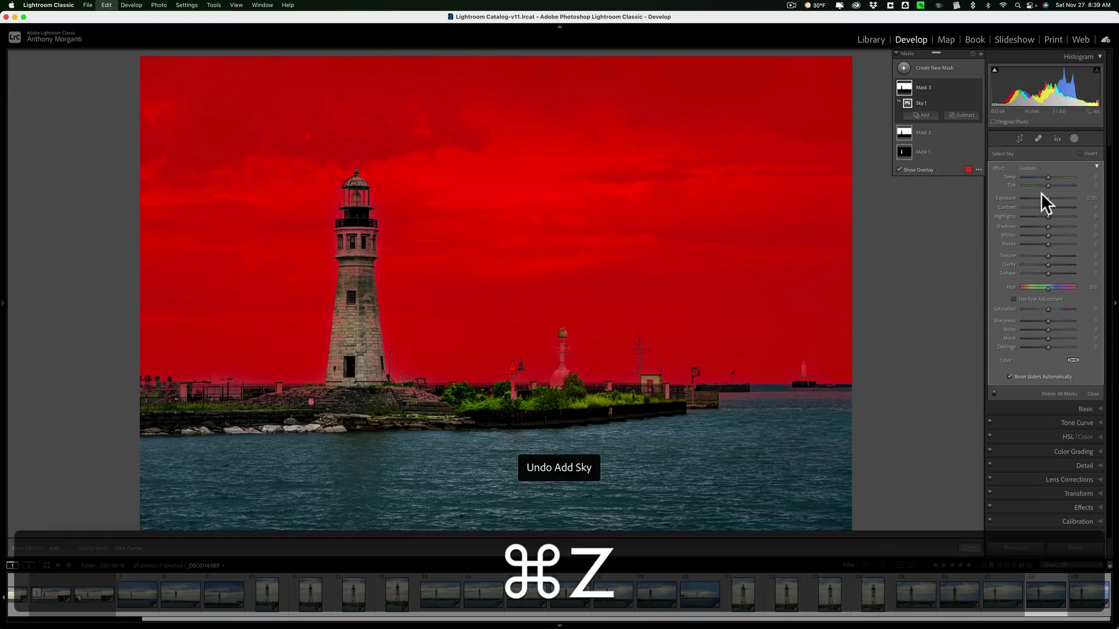
{"action": "left_click", "coordinate": [936, 88]}
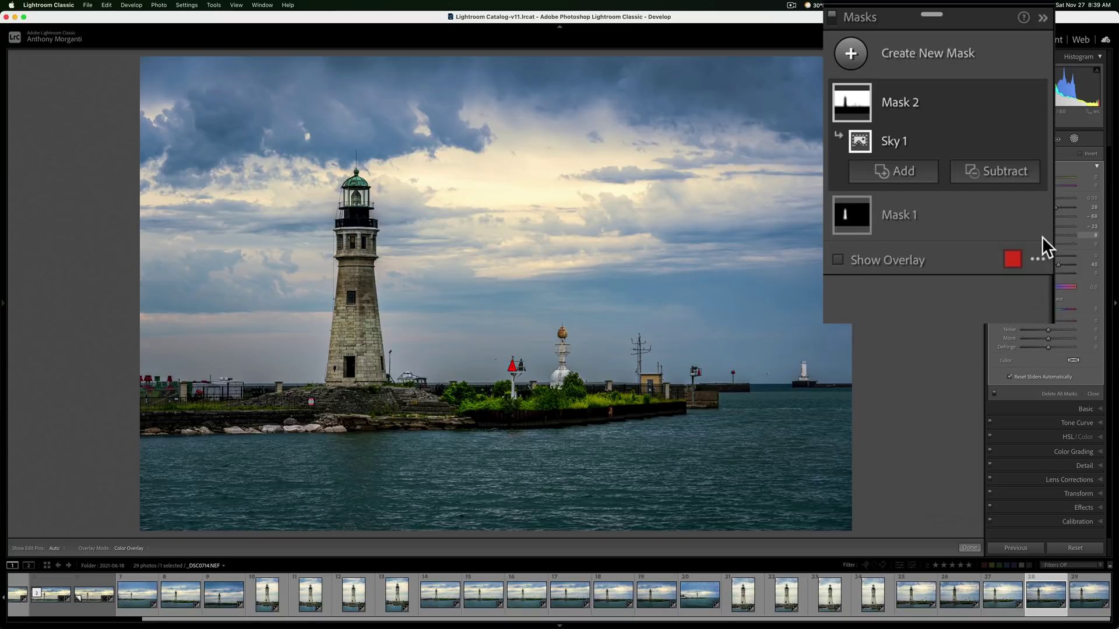
{"action": "key", "text": "n"}
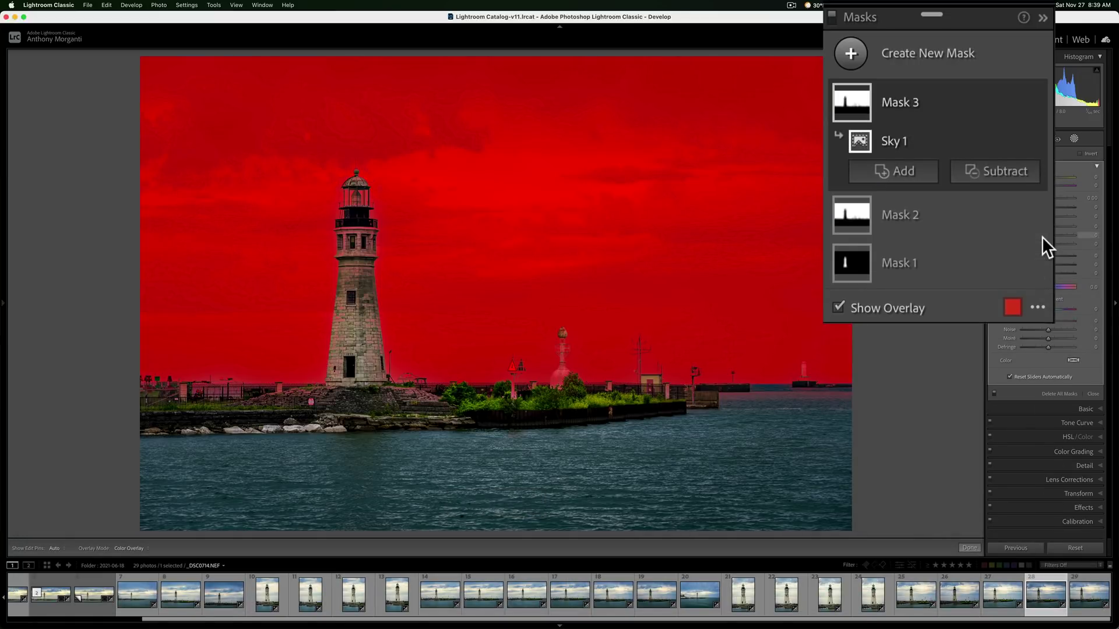
{"action": "key", "text": "apostrophe"}
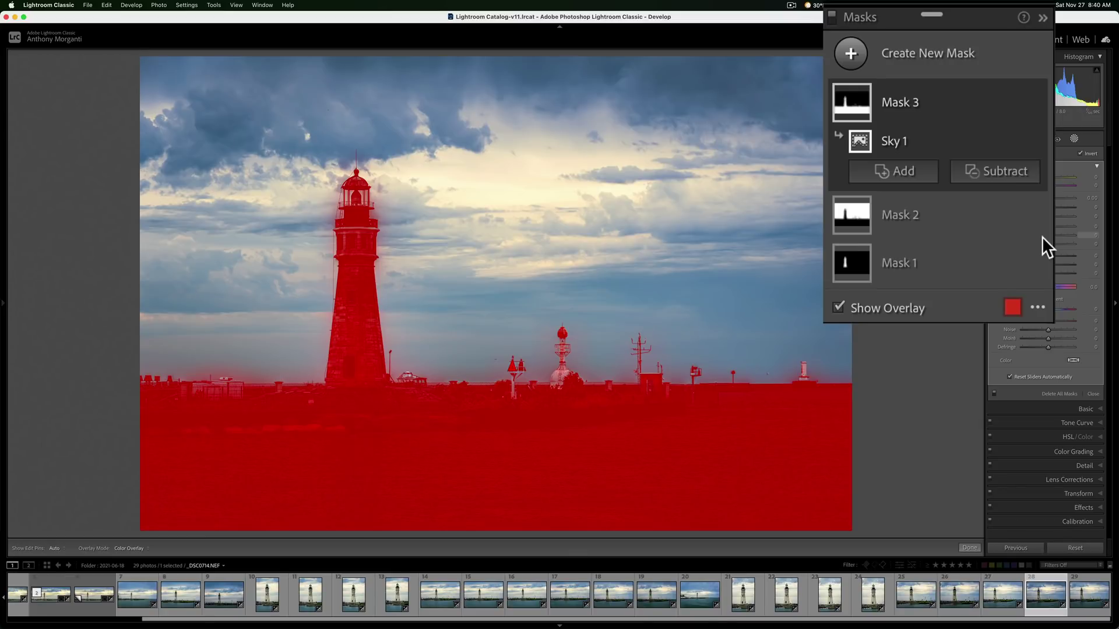
{"action": "key", "text": "super+z"}
{"action": "key", "text": "super+z"}
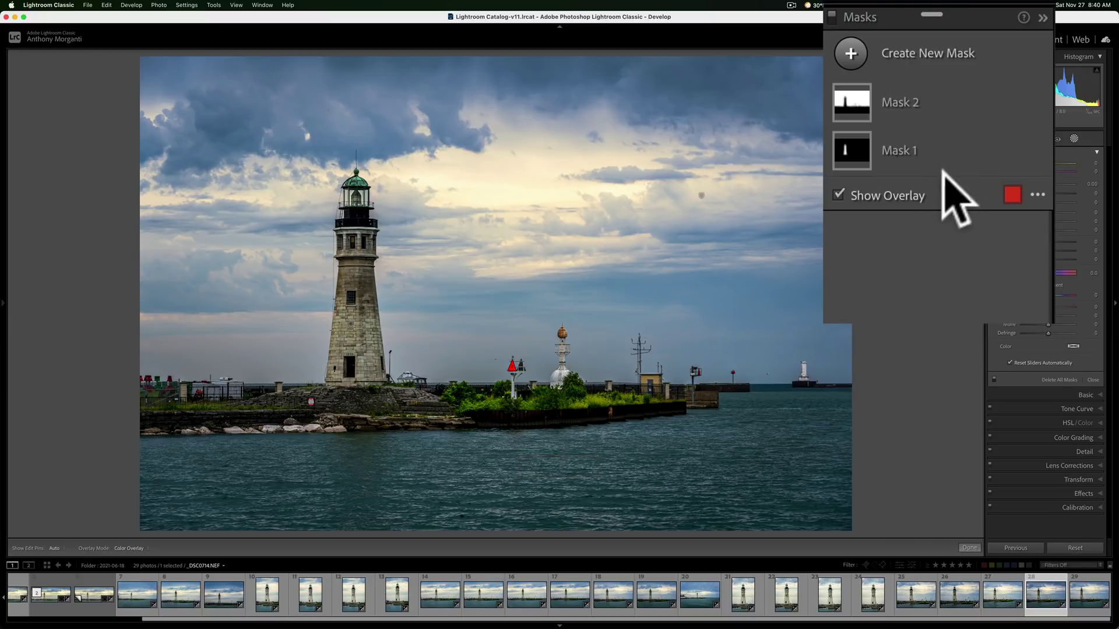
{"action": "left_click", "coordinate": [947, 150]}
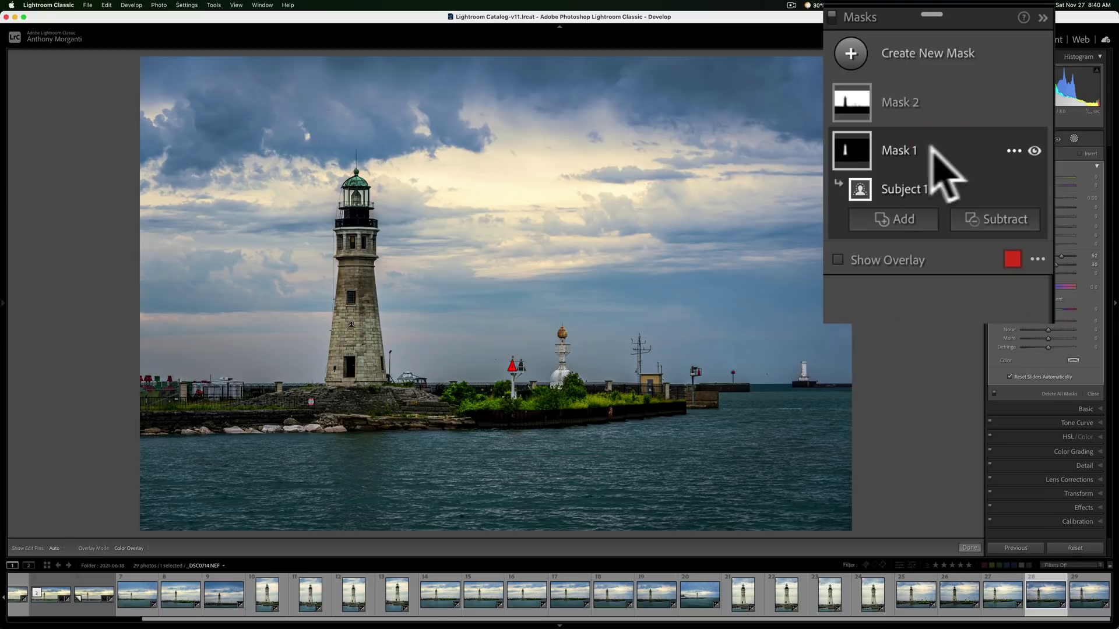
{"action": "mouse_move", "coordinate": [833, 147]}
{"action": "key", "text": "n"}
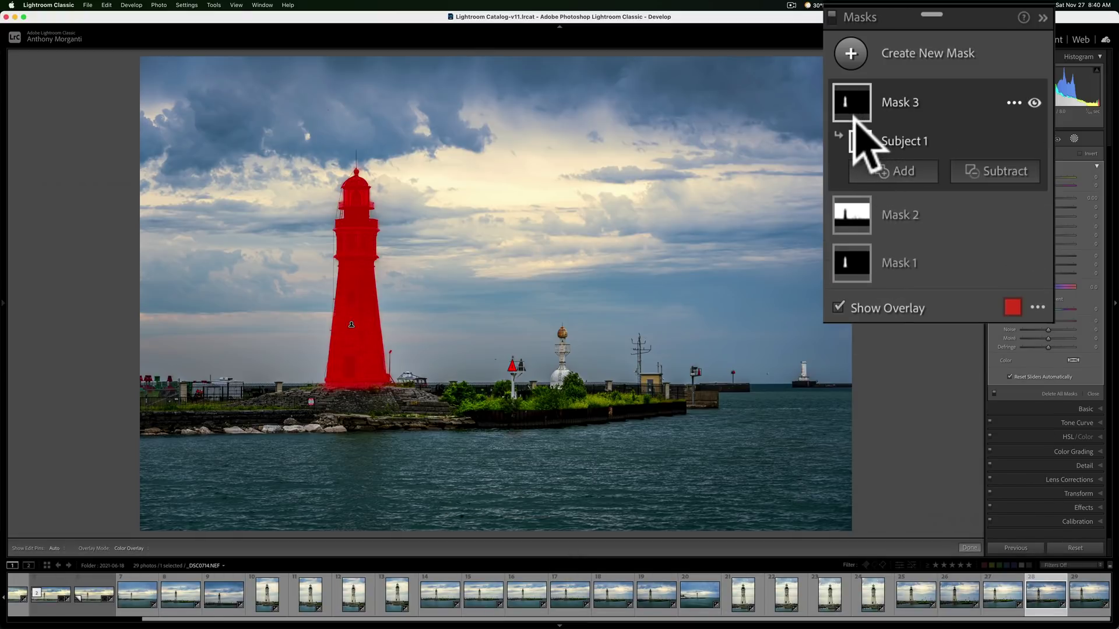
{"action": "key", "text": "super+z"}
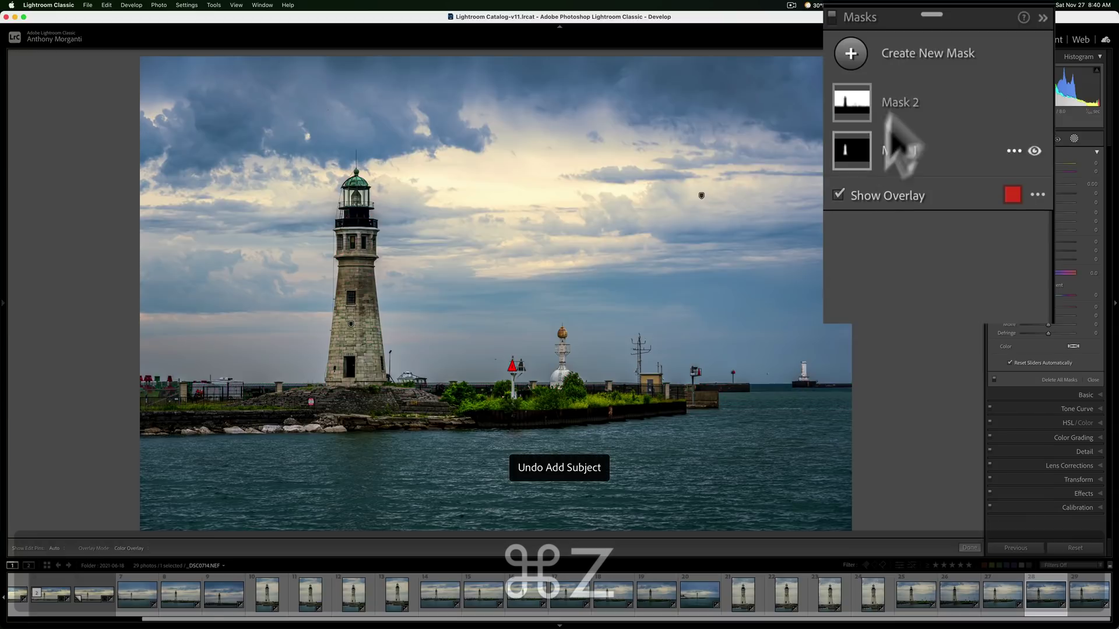
Step: Select Mask 2, glance at Sky 1's options, then bring up the mask pin's menu on the photo
{"action": "left_click", "coordinate": [933, 87]}
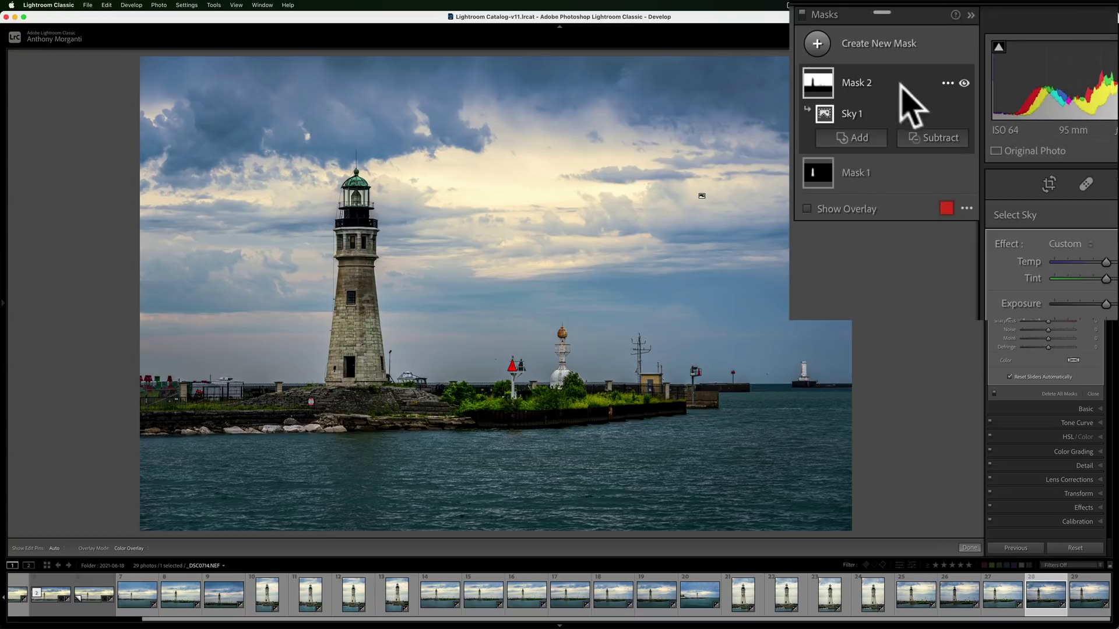
{"action": "left_click", "coordinate": [946, 113]}
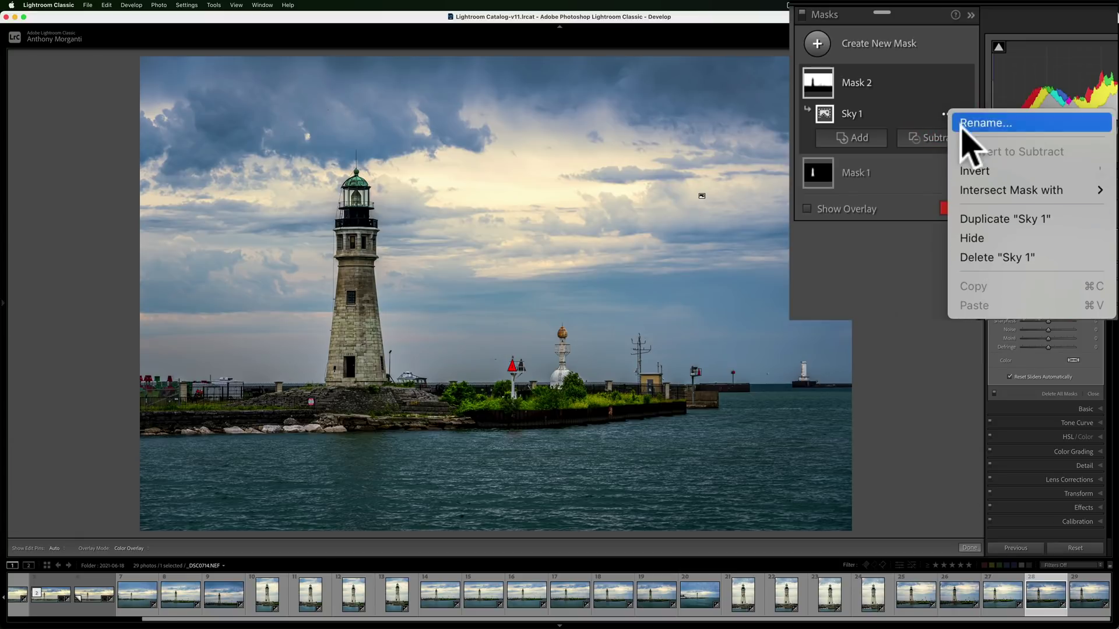
{"action": "left_click", "coordinate": [874, 117]}
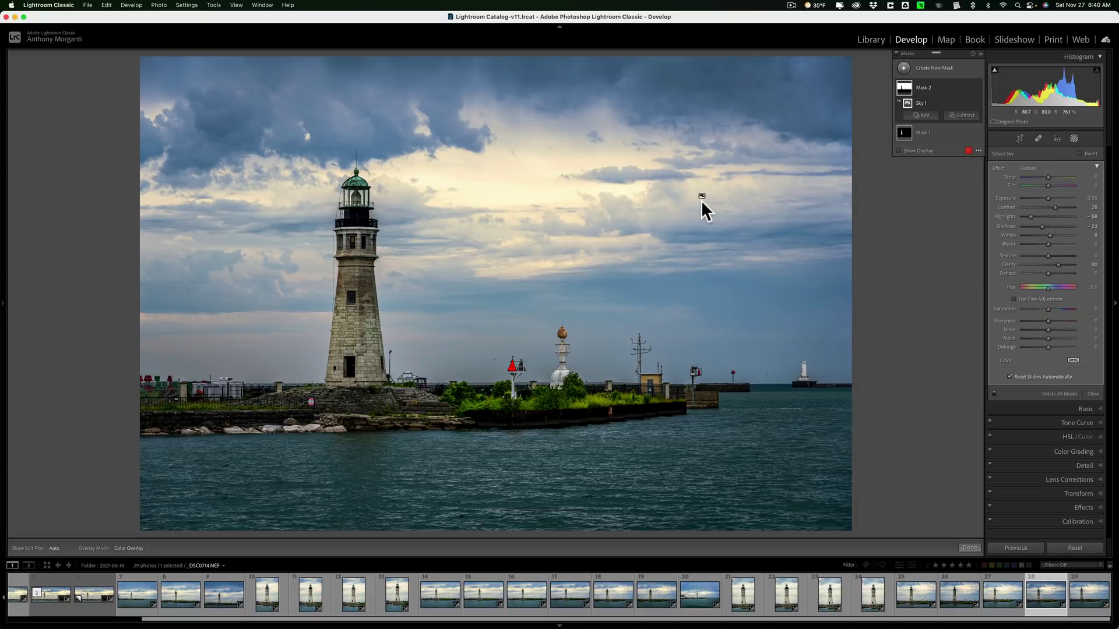
{"action": "mouse_move", "coordinate": [702, 197]}
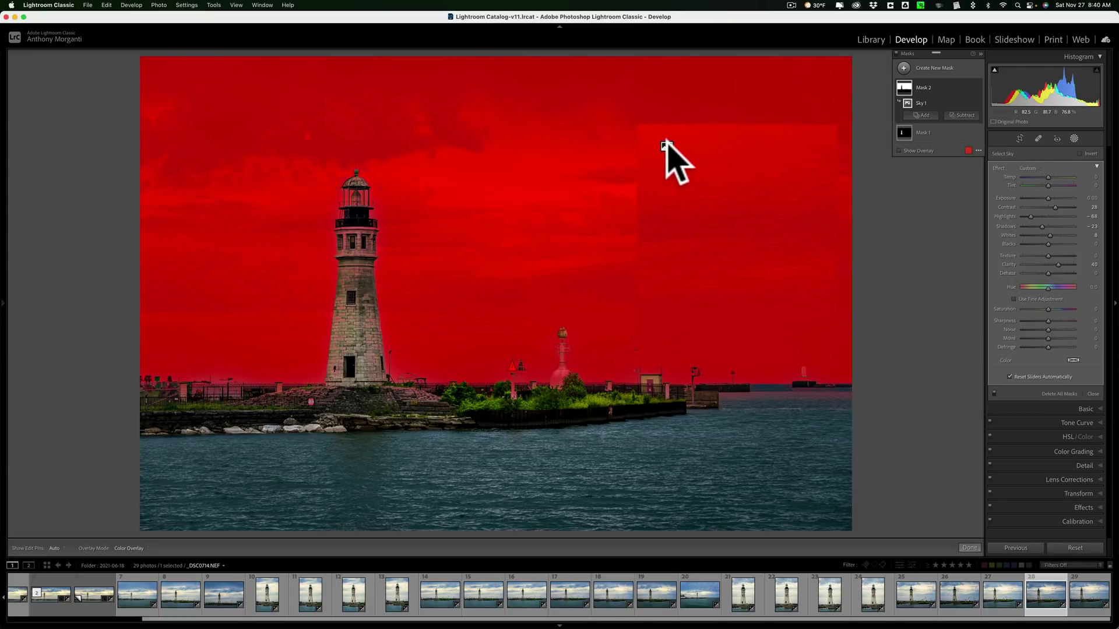
{"action": "right_click", "coordinate": [666, 145]}
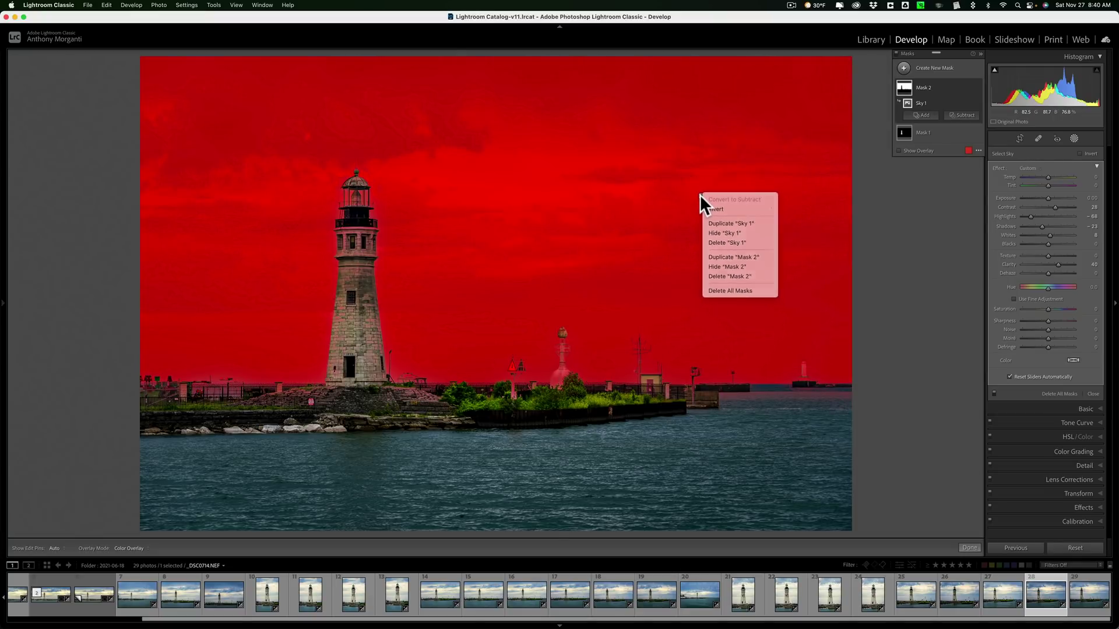
Step: Hide the overlay and rename Mask 1 to 'Lighthouse'
{"action": "key", "text": "Escape"}
{"action": "key", "text": "o"}
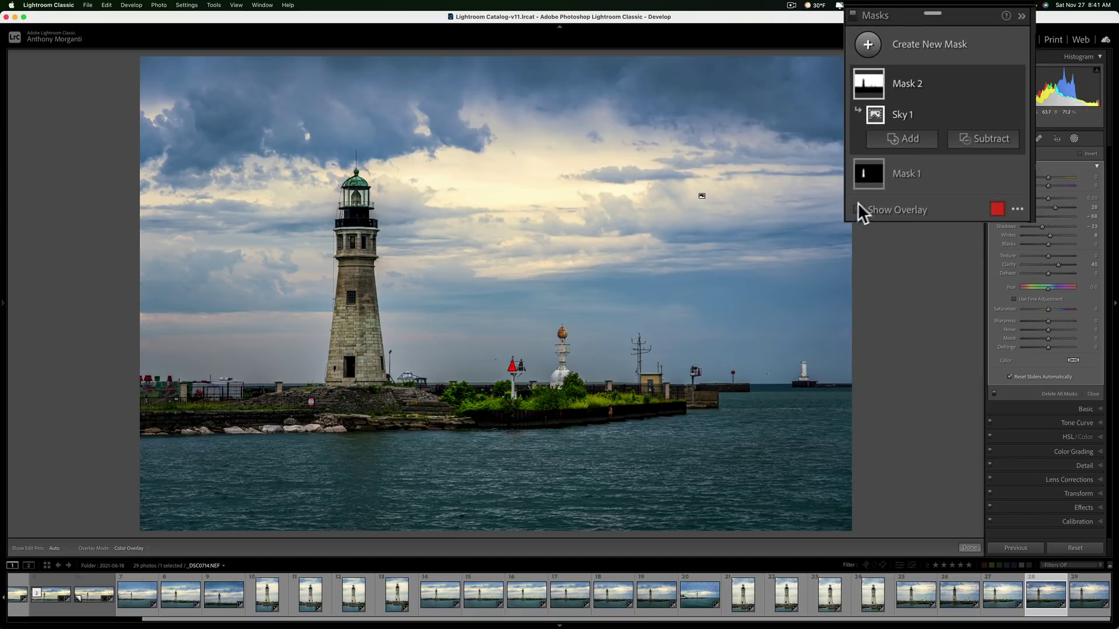
{"action": "left_click", "coordinate": [909, 176]}
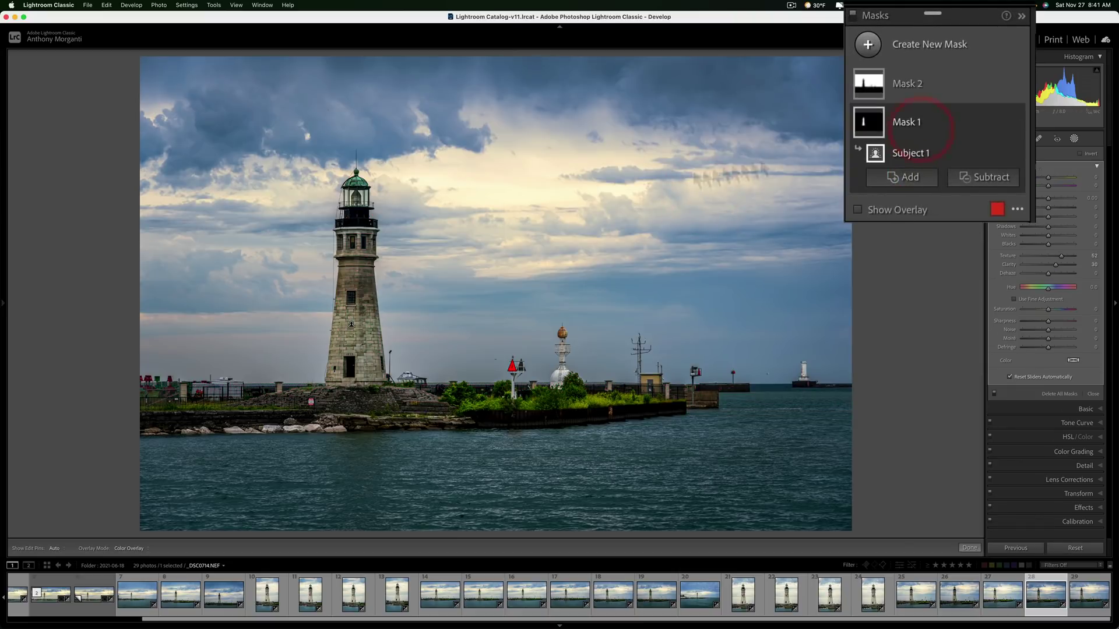
{"action": "mouse_move", "coordinate": [877, 123]}
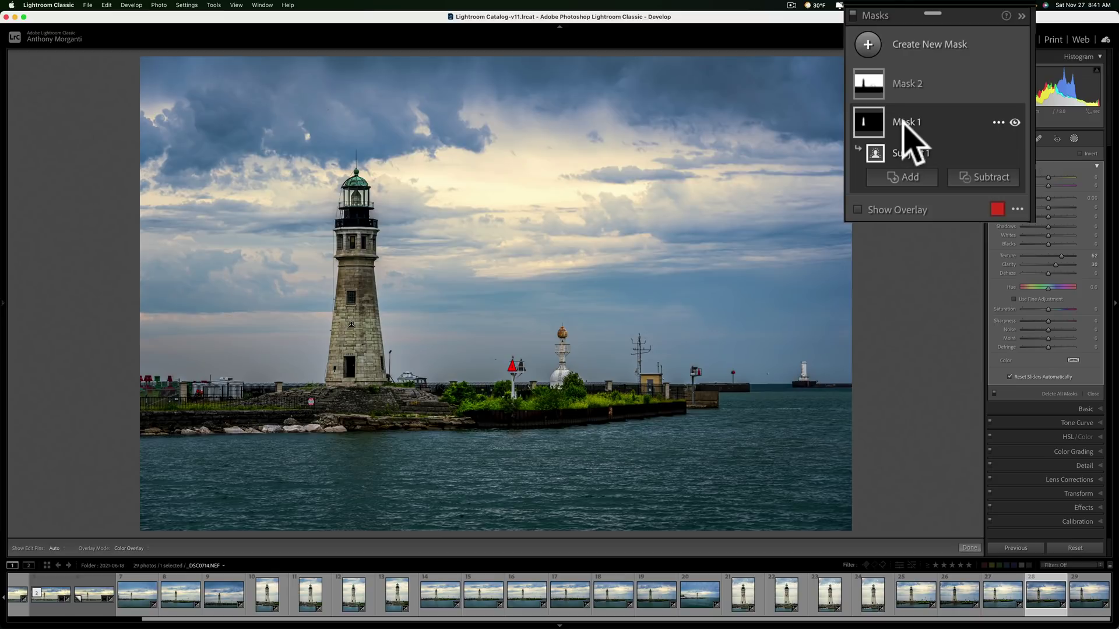
{"action": "double_click", "coordinate": [903, 122]}
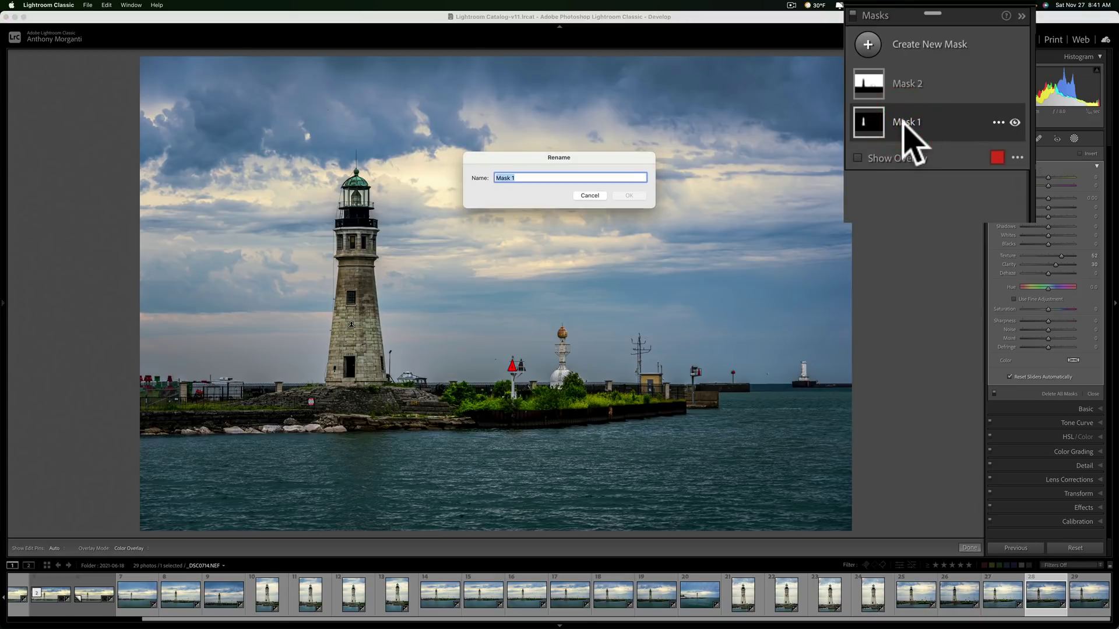
{"action": "type", "text": "Lighthouse"}
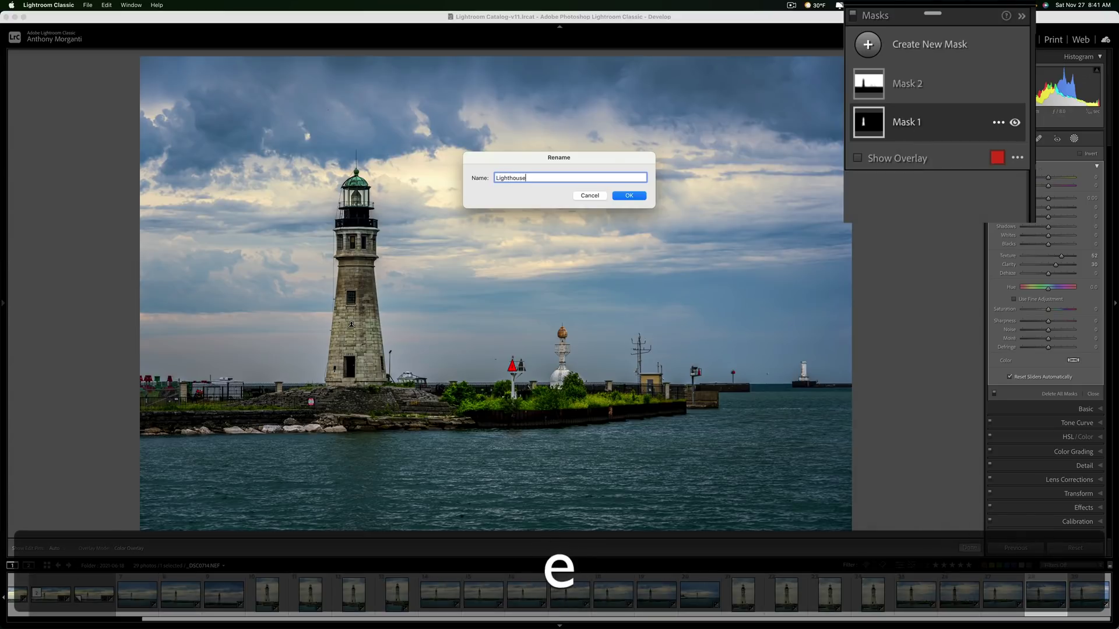
{"action": "key", "text": "Return"}
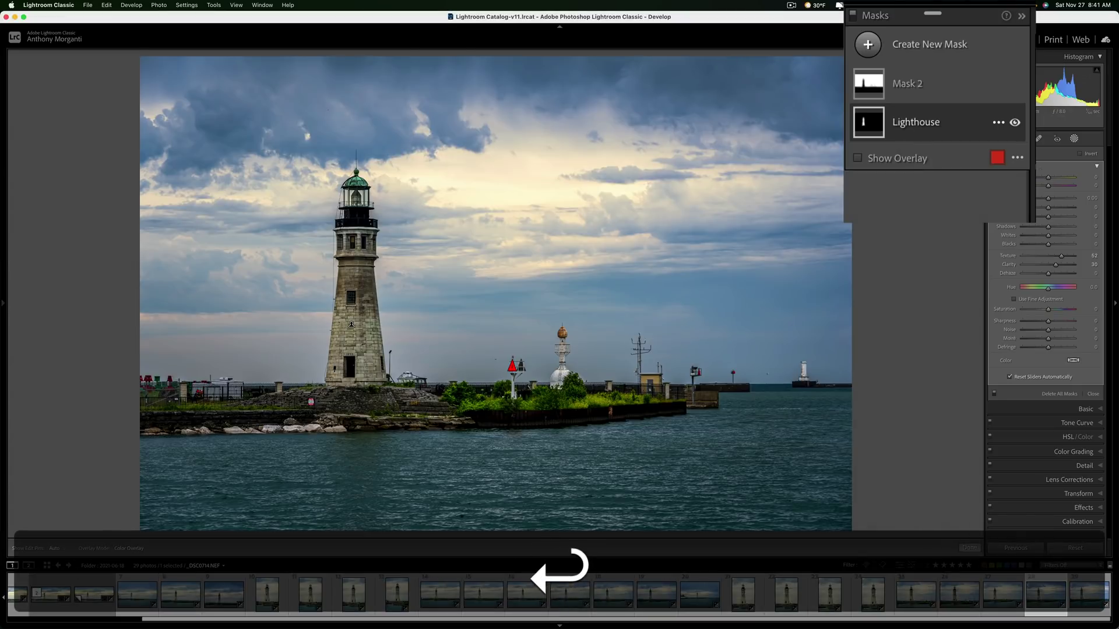
Step: Rename the second mask to 'Sky' and select it to view its components
{"action": "left_click", "coordinate": [910, 88]}
{"action": "double_click", "coordinate": [910, 87]}
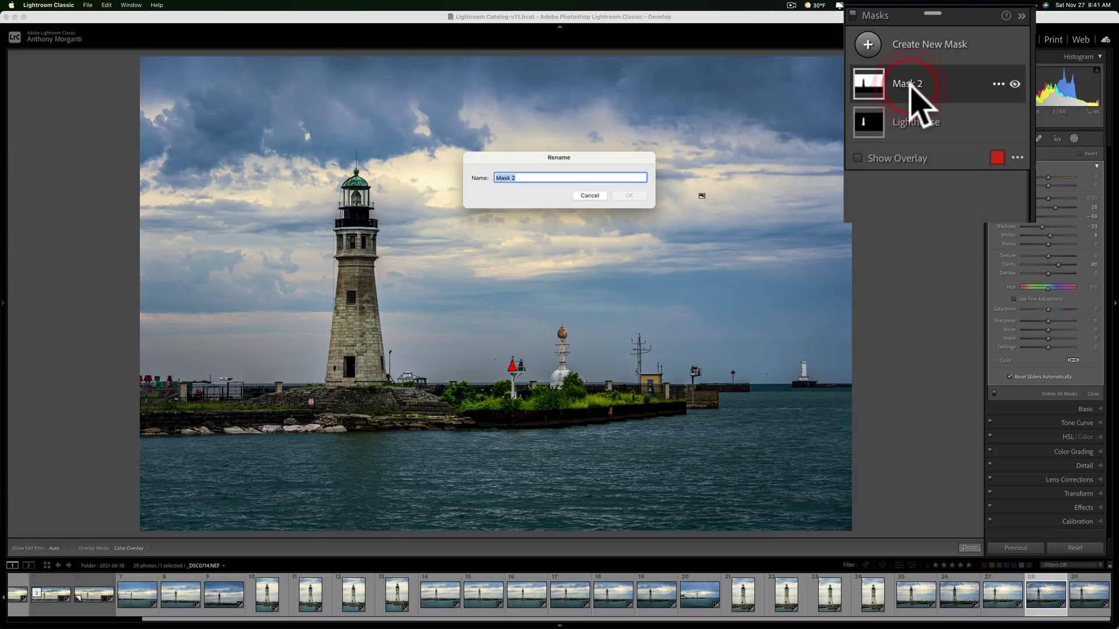
{"action": "type", "text": "K"}
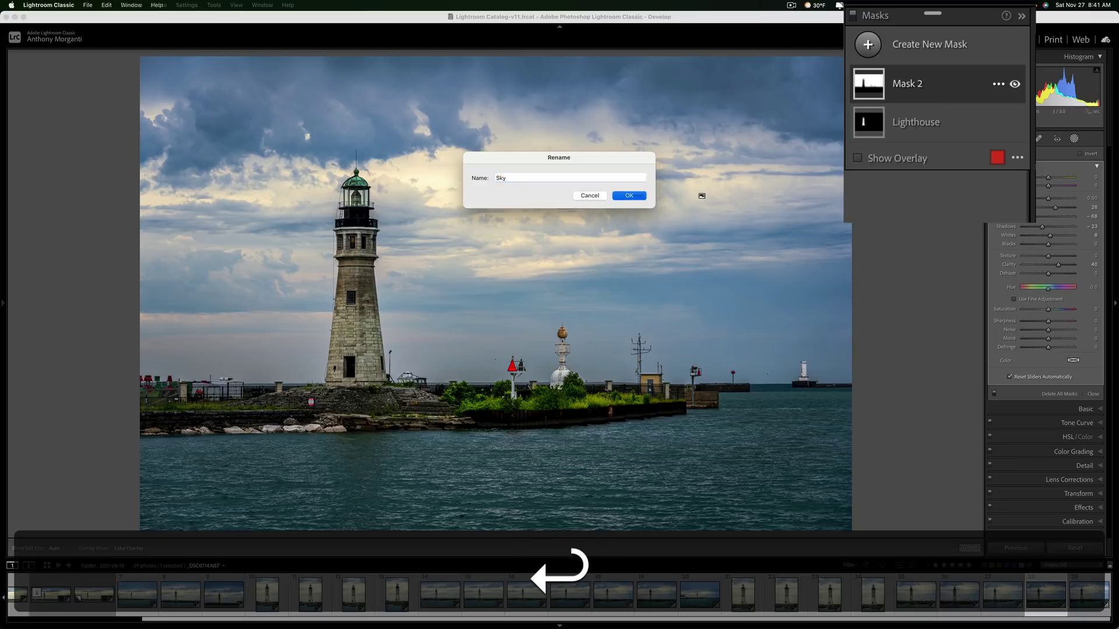
{"action": "key", "text": "Return"}
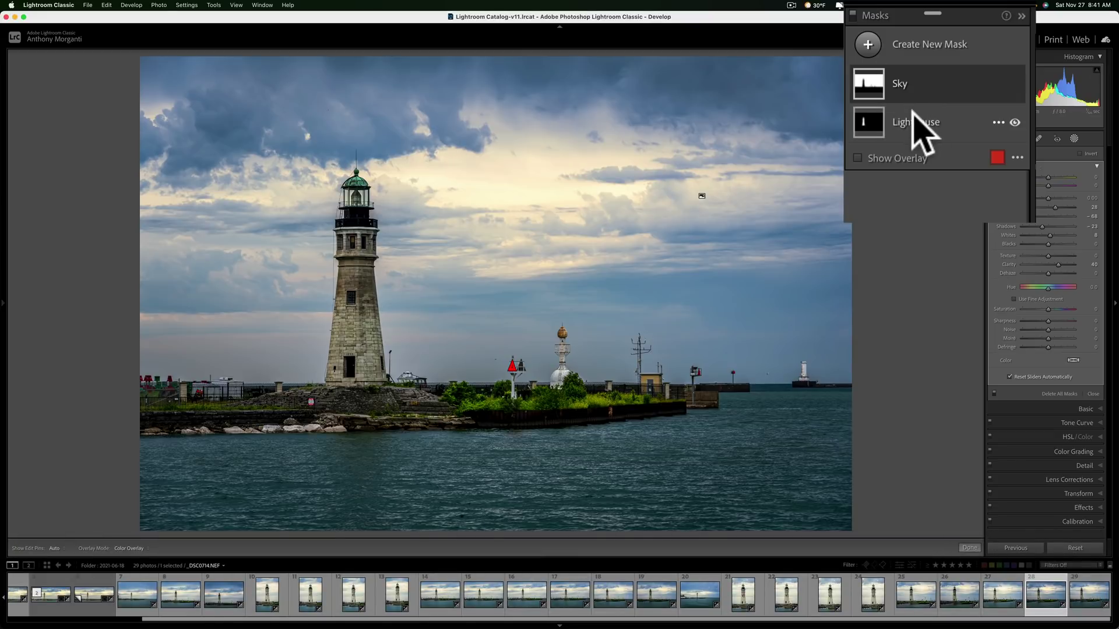
{"action": "left_click", "coordinate": [906, 108]}
{"action": "left_click", "coordinate": [918, 87]}
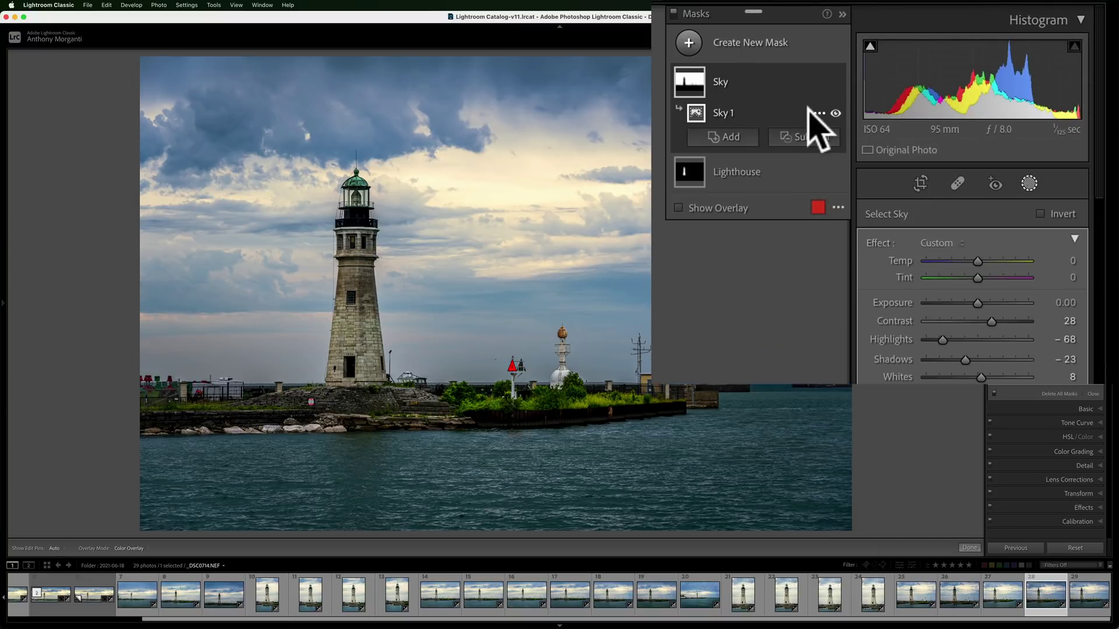
{"action": "left_click", "coordinate": [812, 110]}
{"action": "mouse_move", "coordinate": [862, 188]}
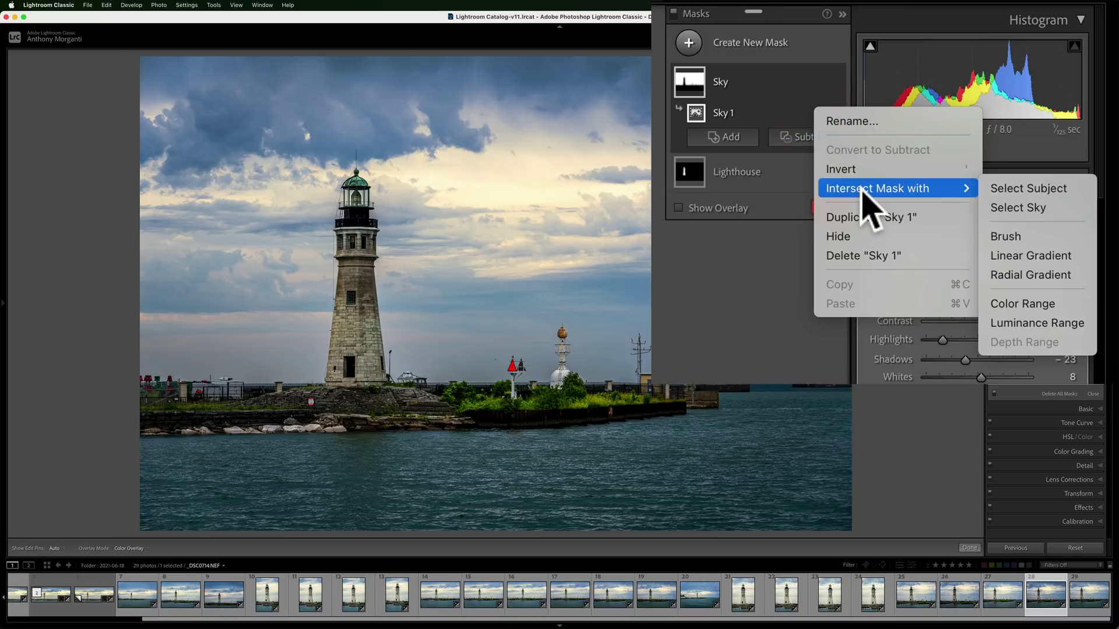
{"action": "left_click", "coordinate": [749, 255]}
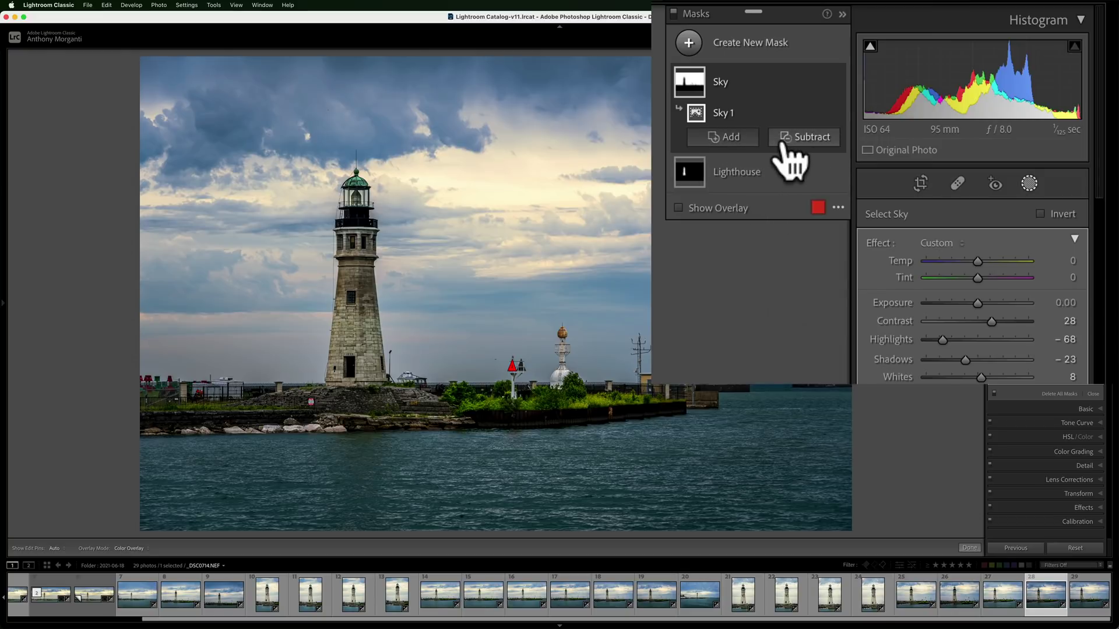
{"action": "key", "text": "alt"}
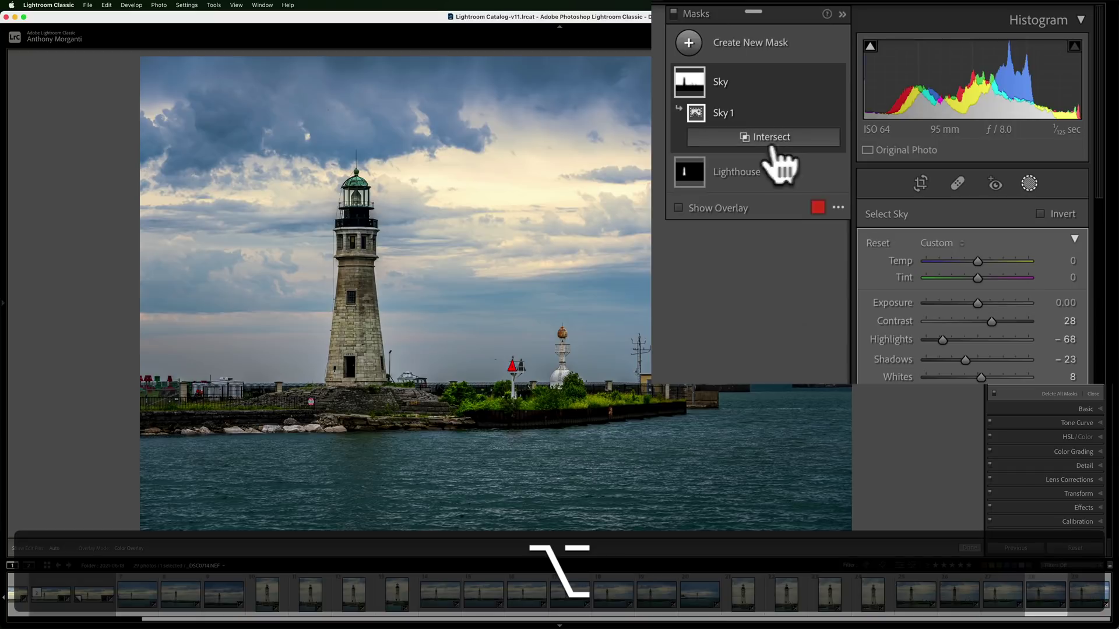
{"action": "left_click", "coordinate": [768, 140]}
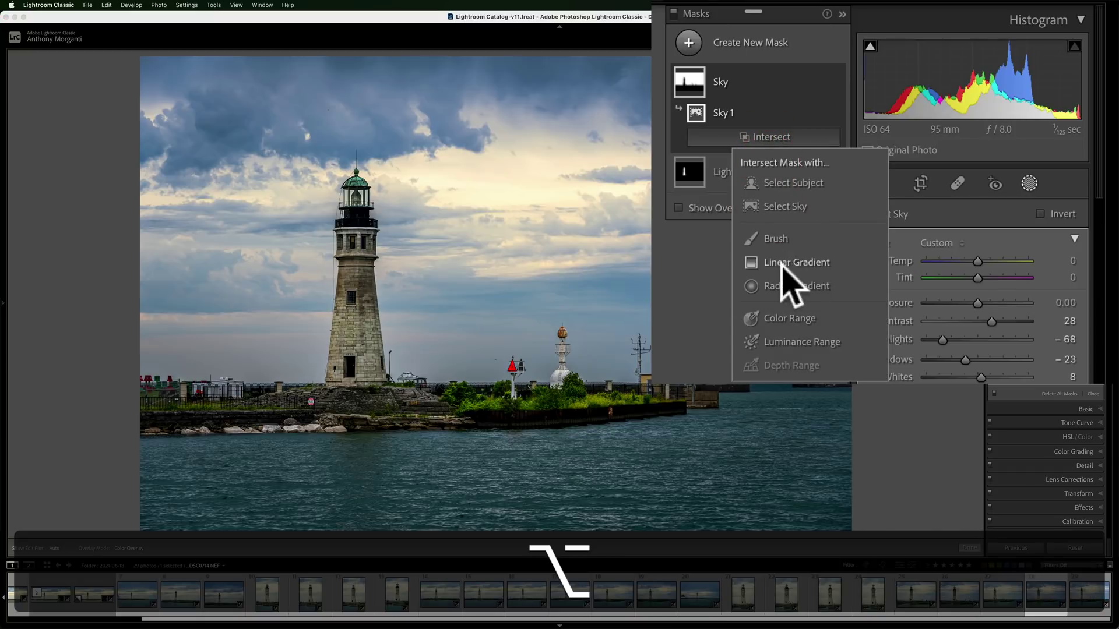
{"action": "left_click", "coordinate": [686, 248]}
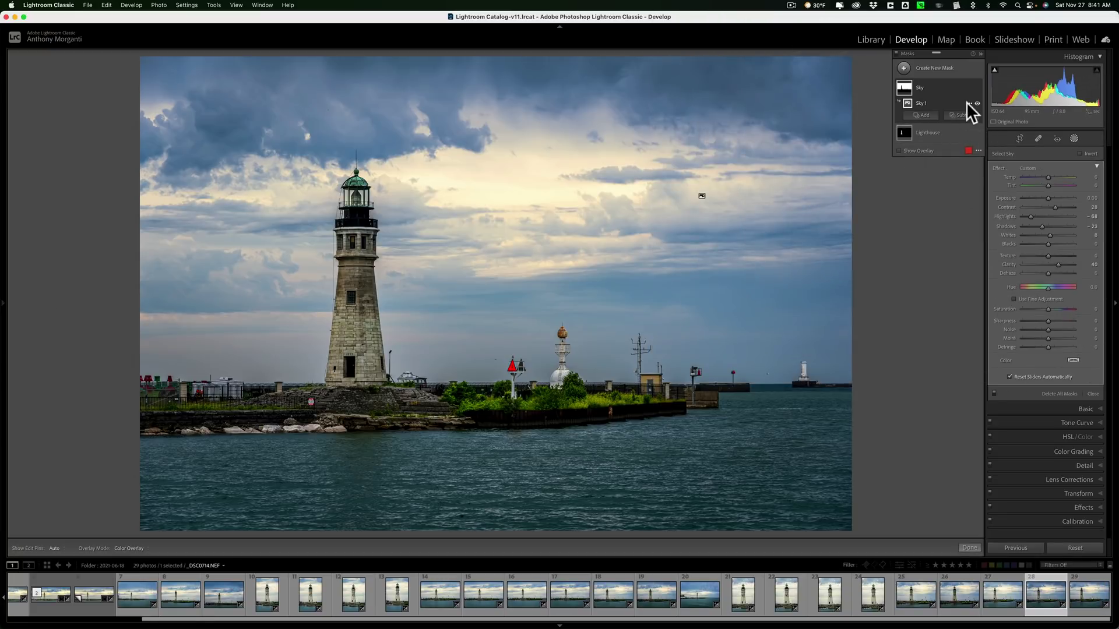
{"action": "left_click", "coordinate": [966, 103]}
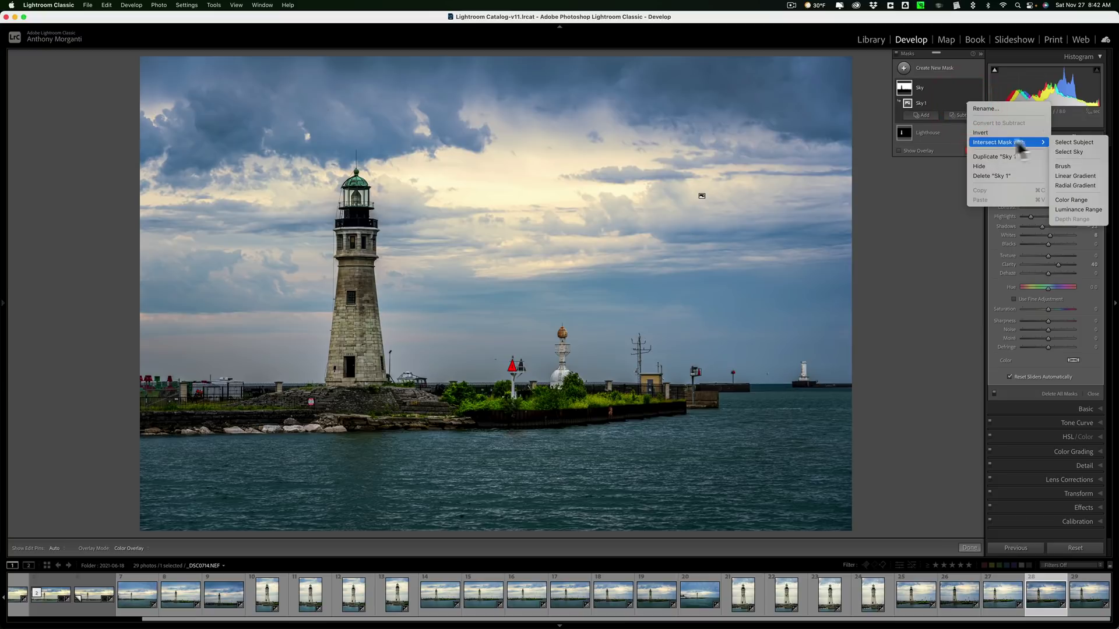
{"action": "left_click", "coordinate": [931, 204]}
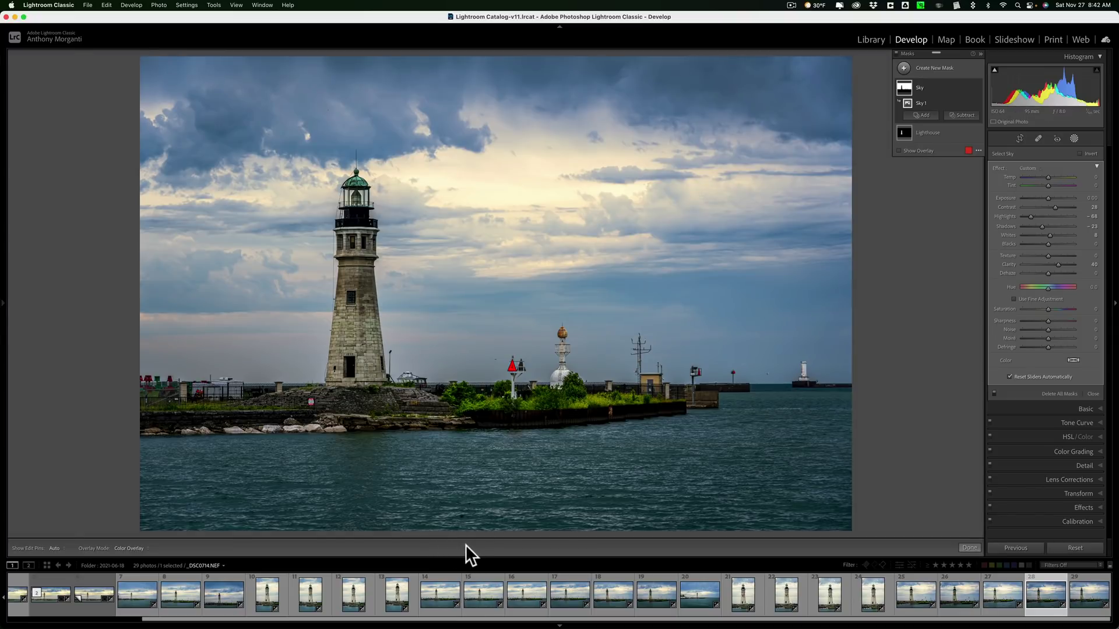
{"action": "key", "text": "t"}
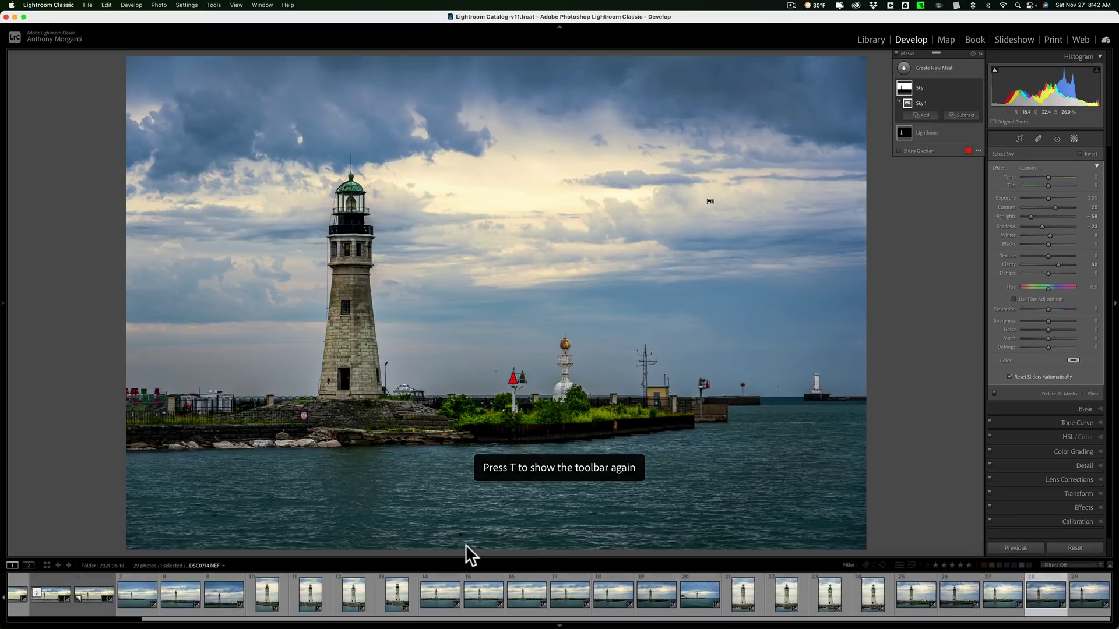
{"action": "key", "text": "t"}
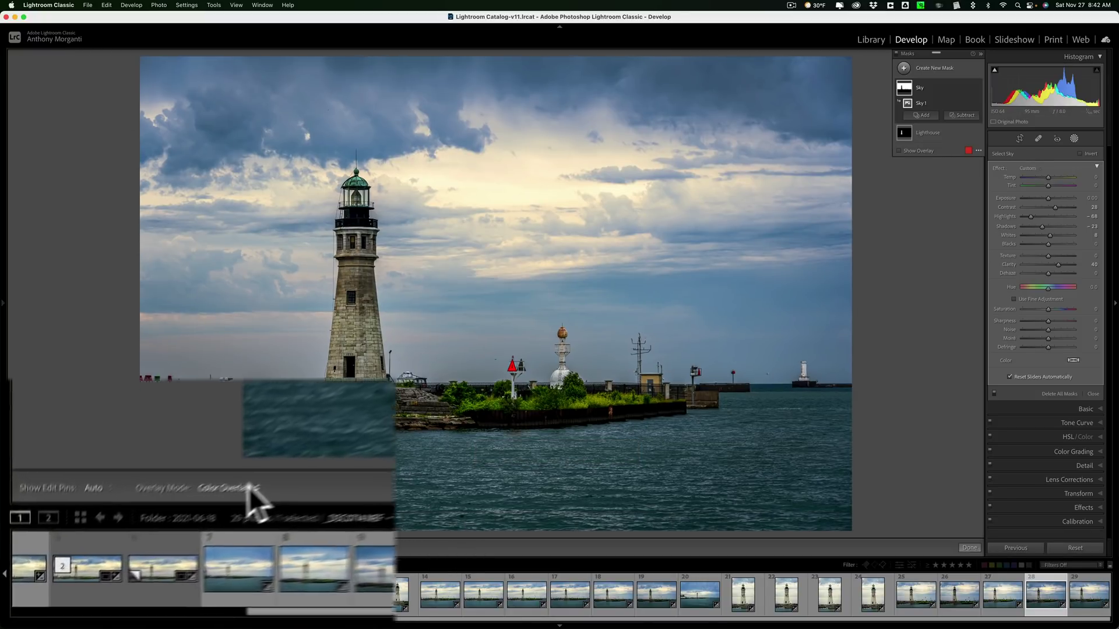
Step: Turn on the mask overlay and try the Color Overlay on B&W and Image on B&W styles
{"action": "left_click", "coordinate": [141, 546]}
{"action": "left_click", "coordinate": [396, 461]}
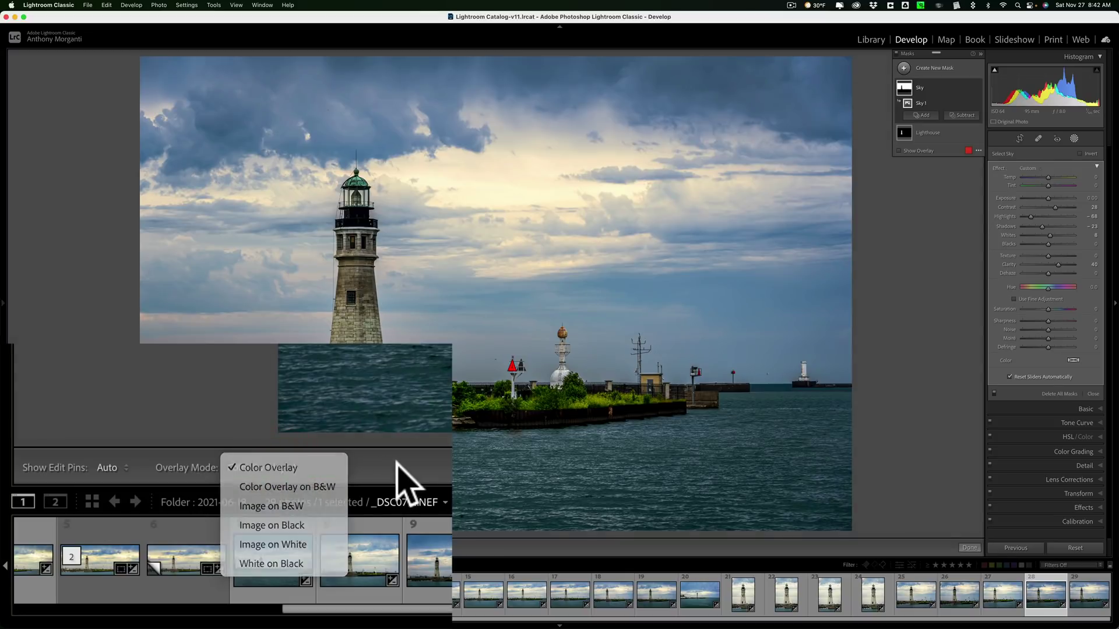
{"action": "key", "text": "o"}
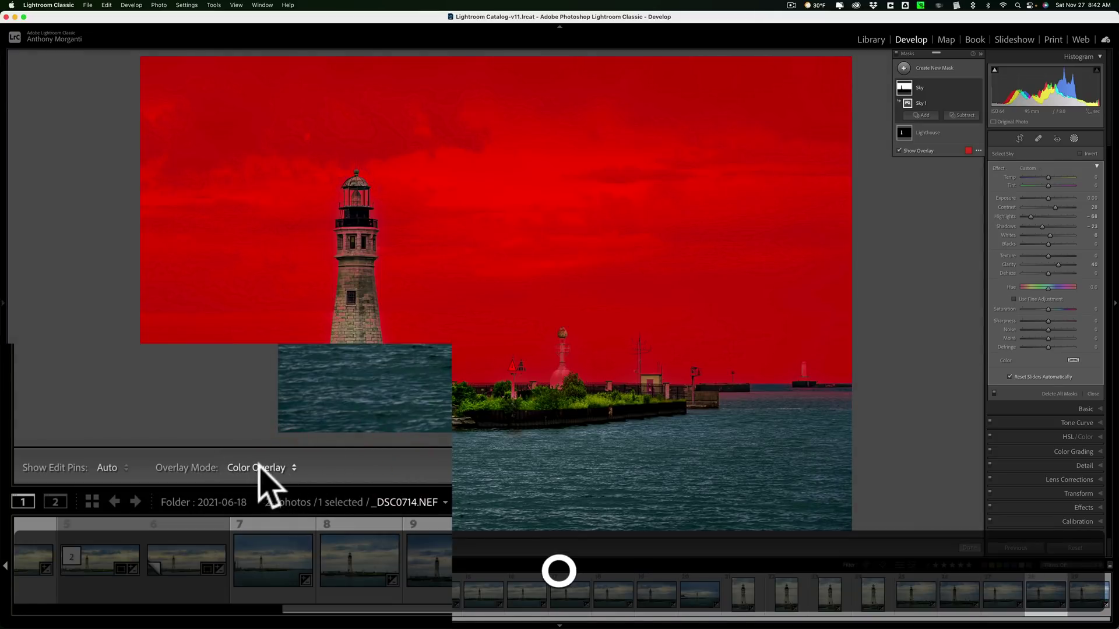
{"action": "left_click", "coordinate": [263, 466]}
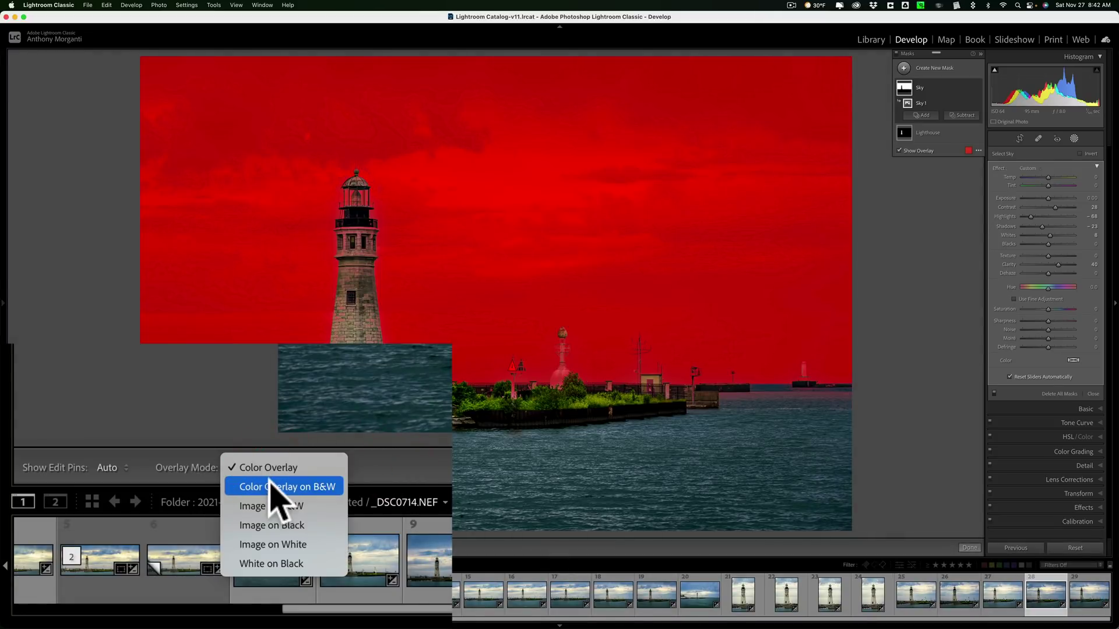
{"action": "left_click", "coordinate": [269, 485]}
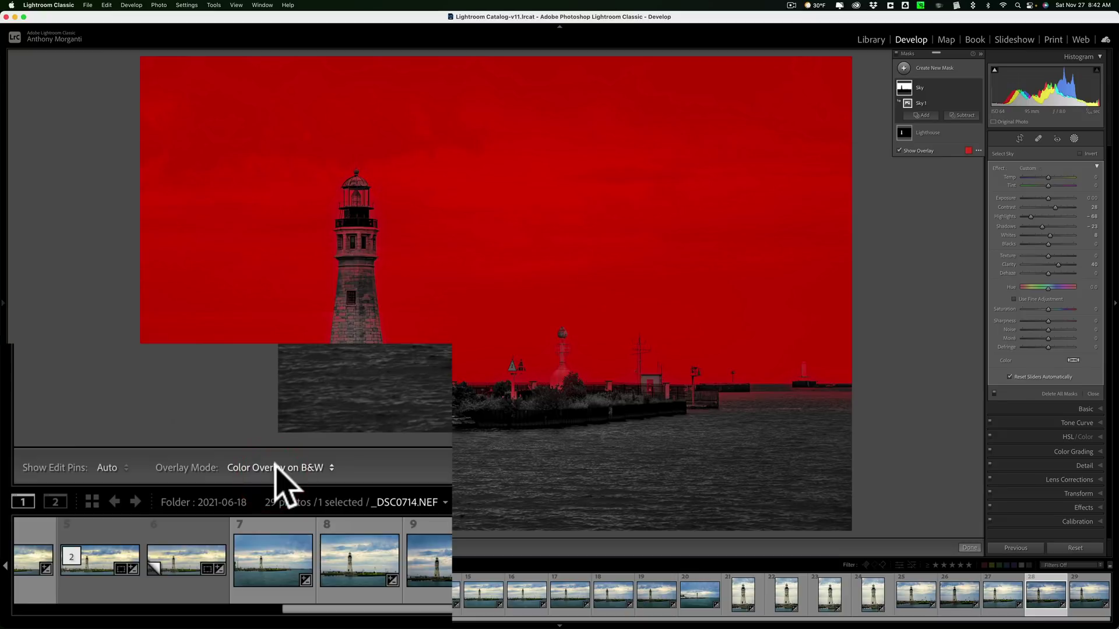
{"action": "left_click", "coordinate": [276, 466]}
{"action": "left_click", "coordinate": [277, 487]}
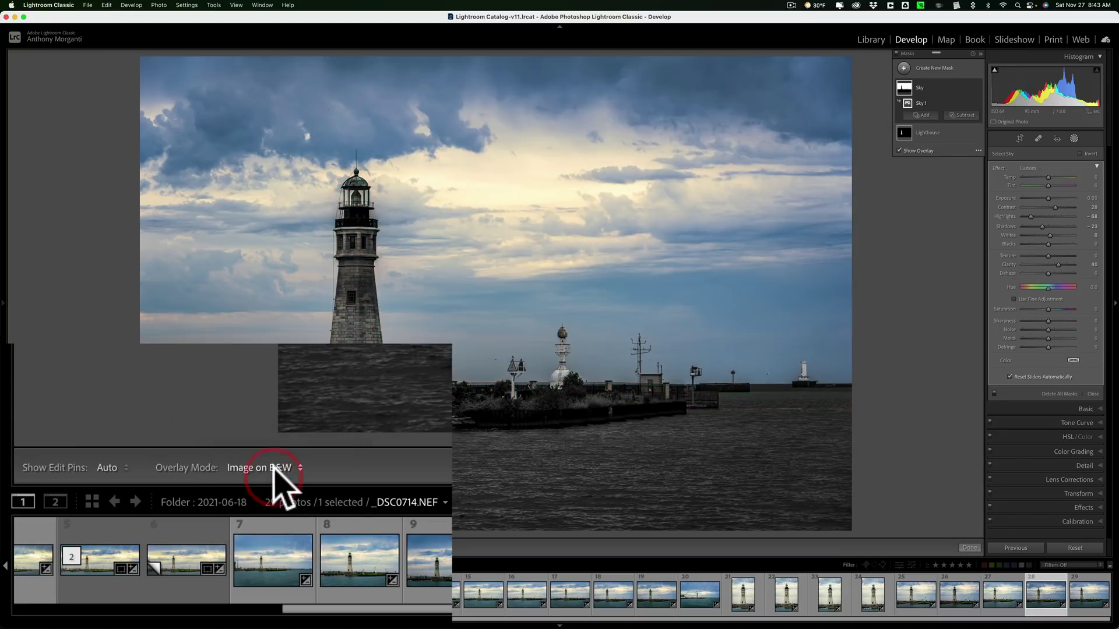
Step: Compare the on-black, on-white and white-on-black styles, then return to the red Color Overlay
{"action": "left_click", "coordinate": [275, 467]}
{"action": "left_click", "coordinate": [276, 486]}
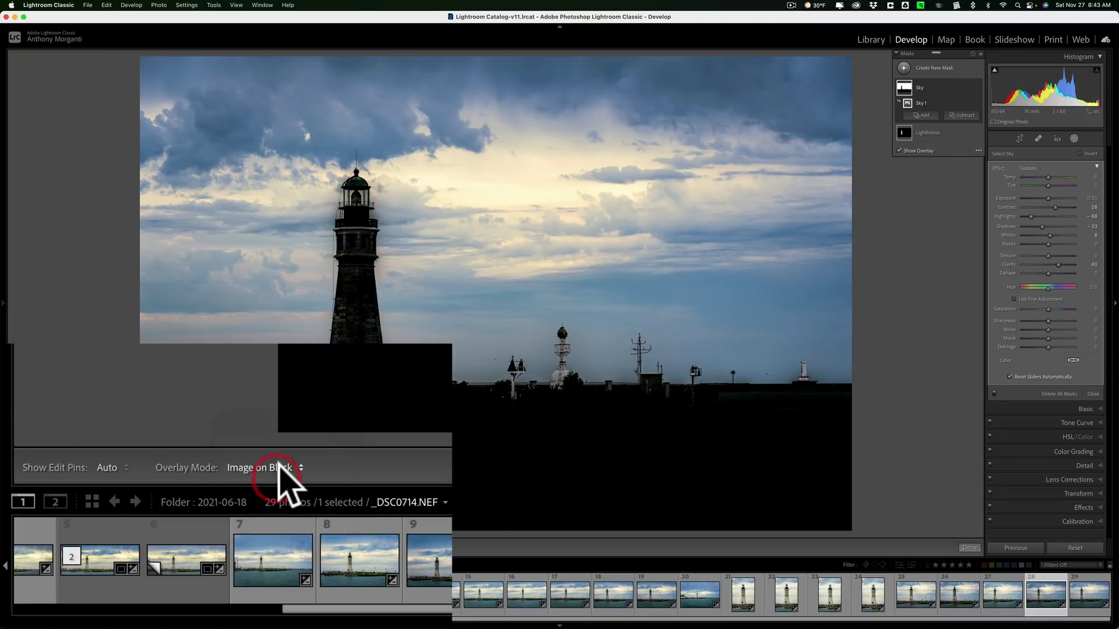
{"action": "left_click", "coordinate": [278, 467]}
{"action": "left_click", "coordinate": [276, 486]}
{"action": "left_click", "coordinate": [276, 468]}
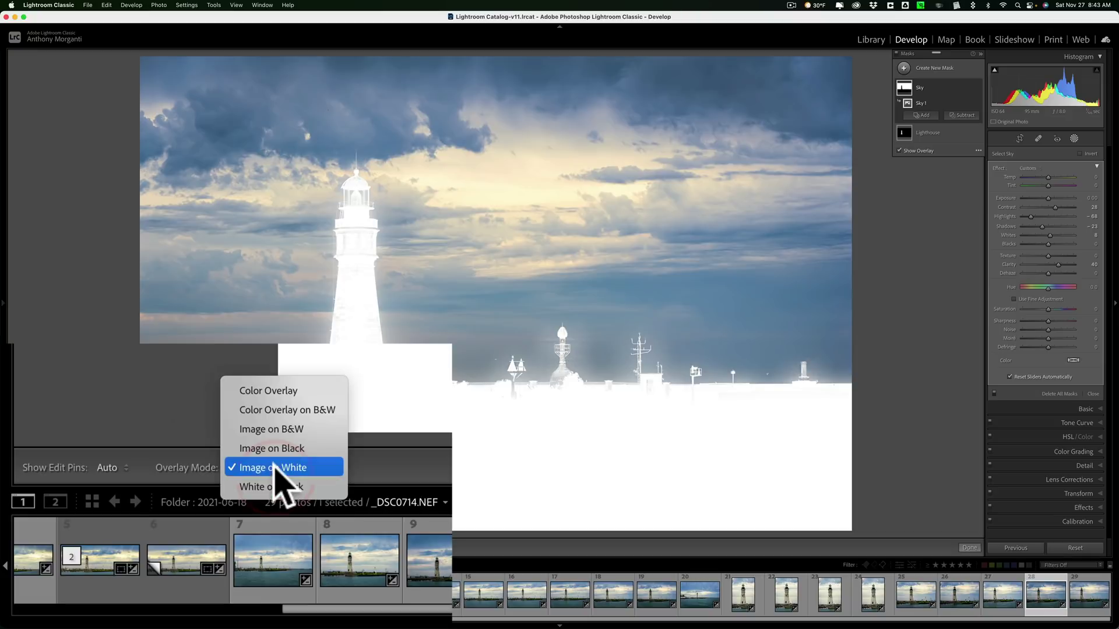
{"action": "left_click", "coordinate": [274, 486]}
{"action": "left_click", "coordinate": [273, 467]}
{"action": "left_click", "coordinate": [282, 371]}
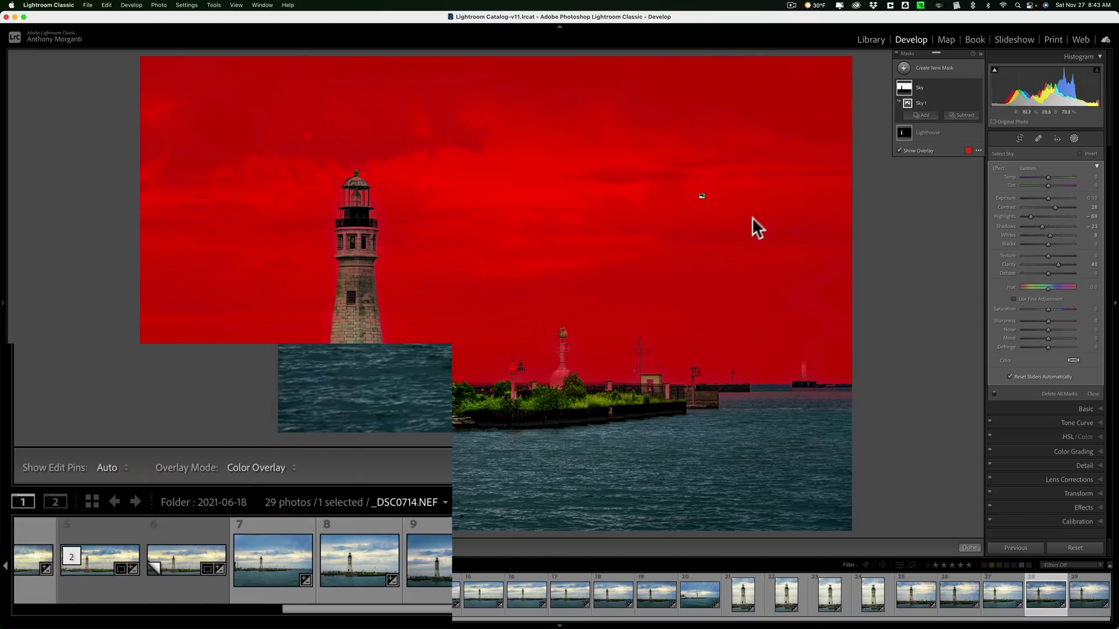
{"action": "left_click", "coordinate": [979, 151]}
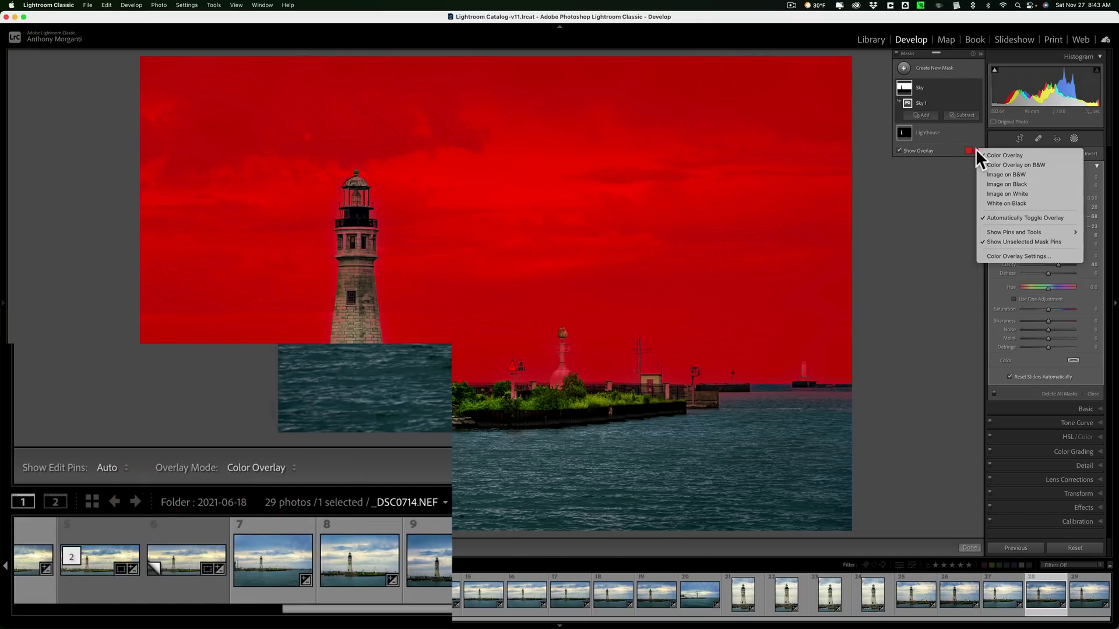
{"action": "left_click", "coordinate": [937, 208]}
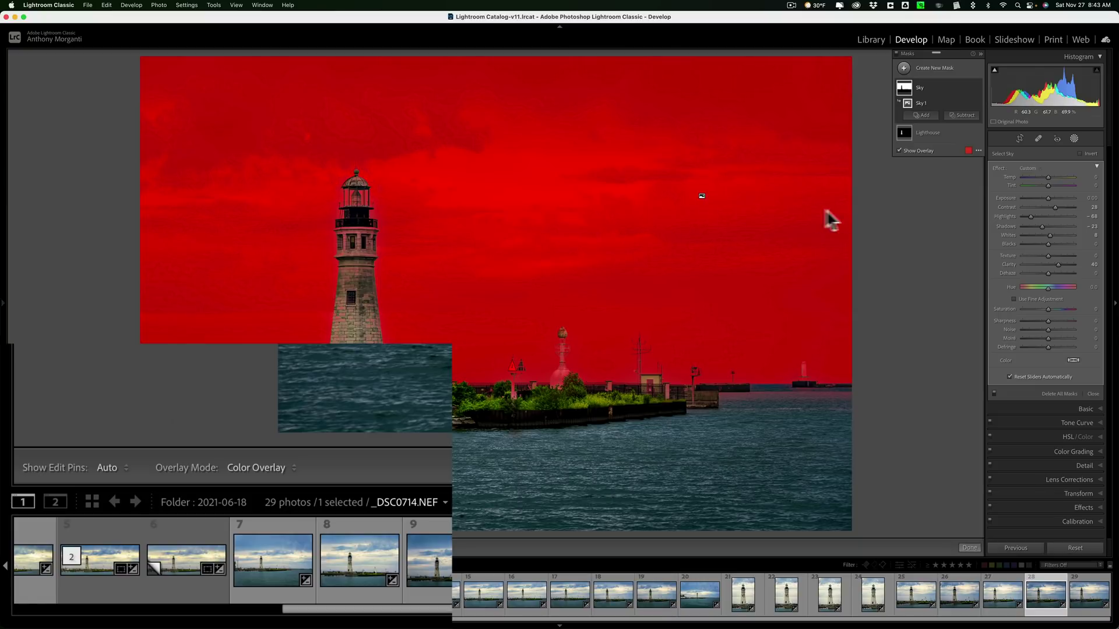
{"action": "left_click", "coordinate": [114, 465]}
{"action": "left_click", "coordinate": [124, 487]}
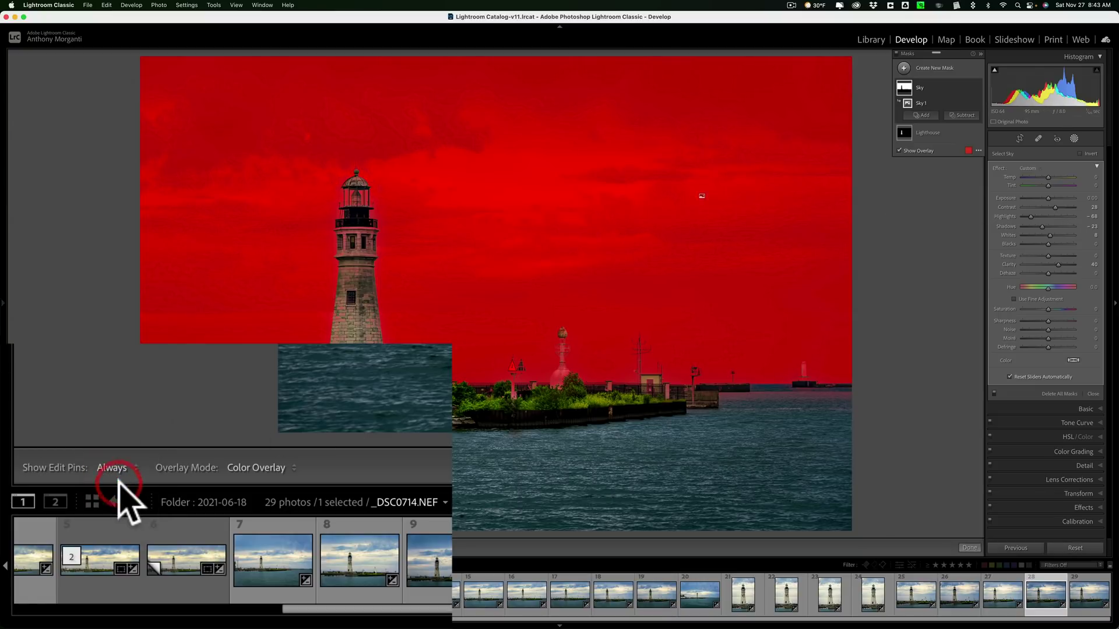
{"action": "left_click", "coordinate": [123, 467]}
{"action": "left_click", "coordinate": [122, 487]}
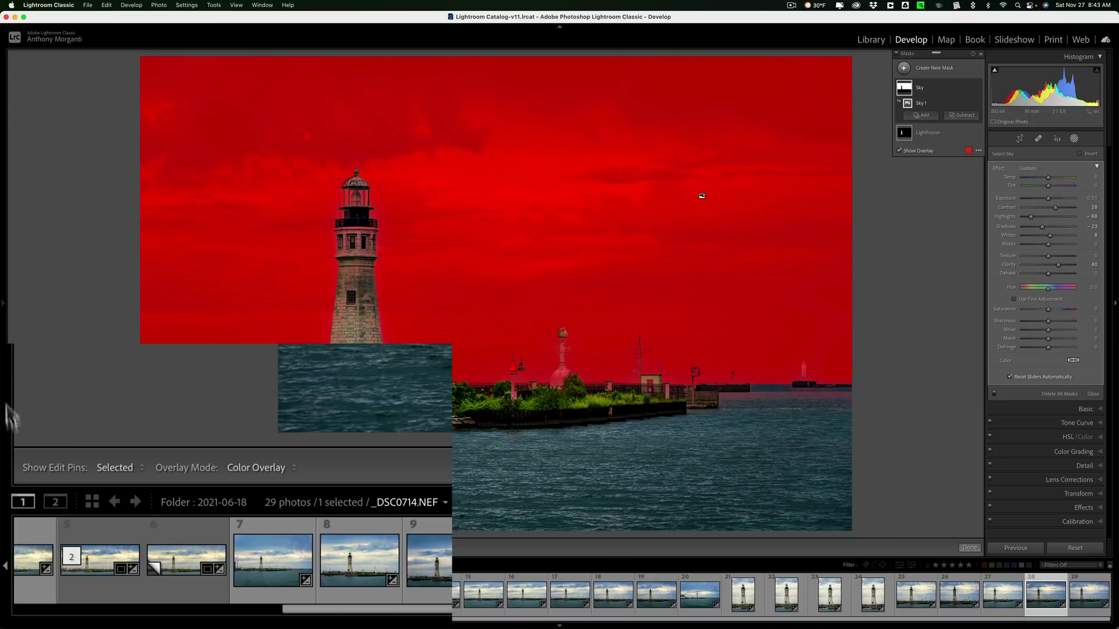
{"action": "left_click", "coordinate": [116, 466]}
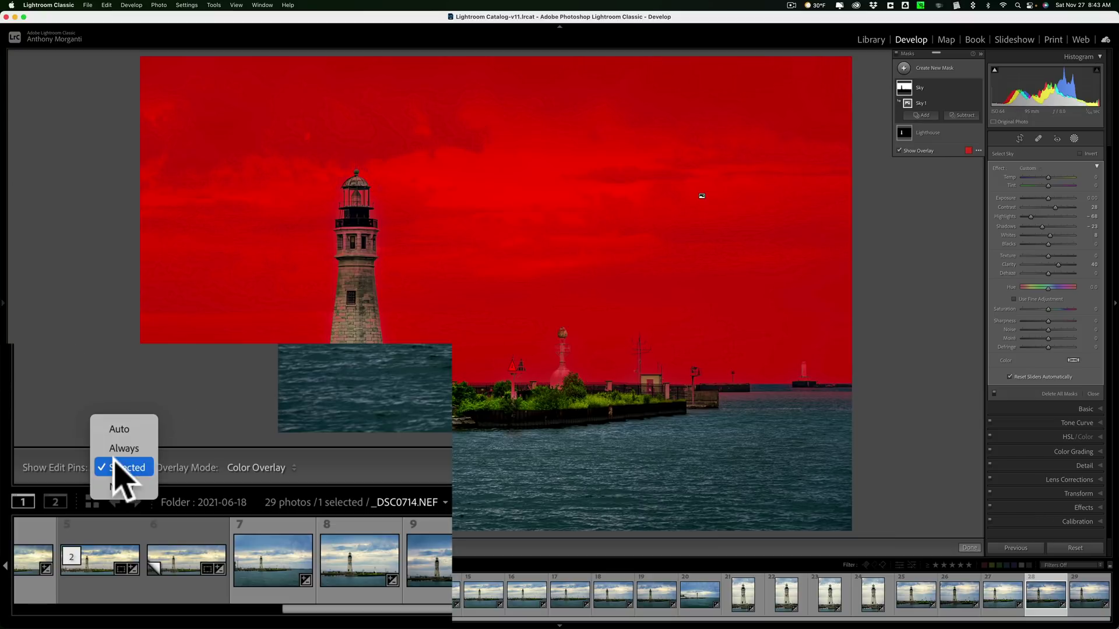
{"action": "left_click", "coordinate": [120, 487]}
{"action": "left_click", "coordinate": [123, 470]}
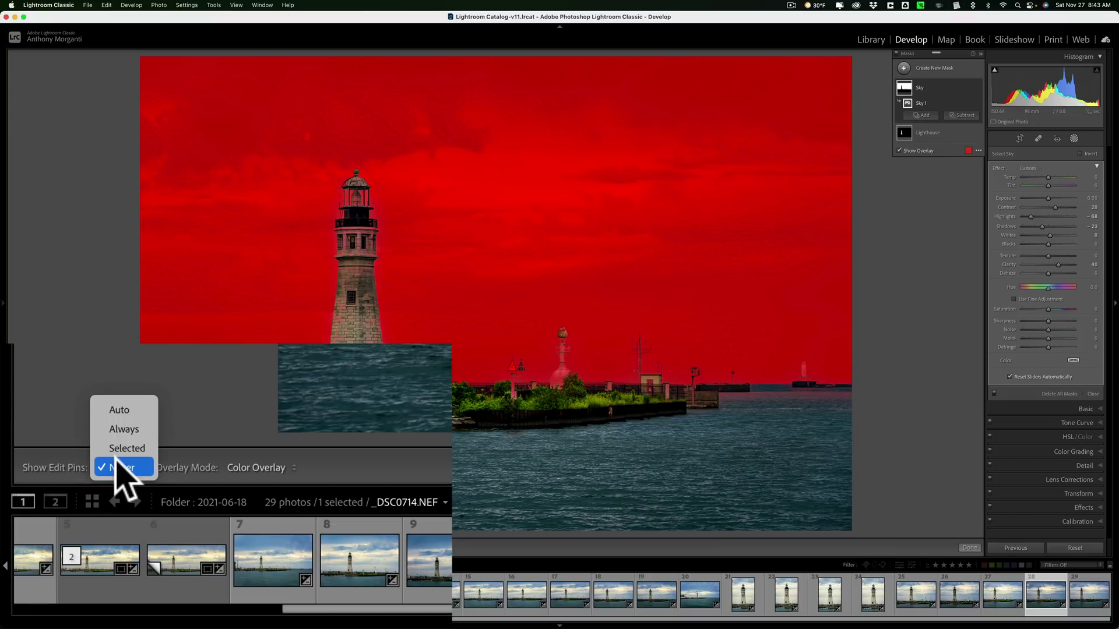
{"action": "left_click", "coordinate": [116, 410]}
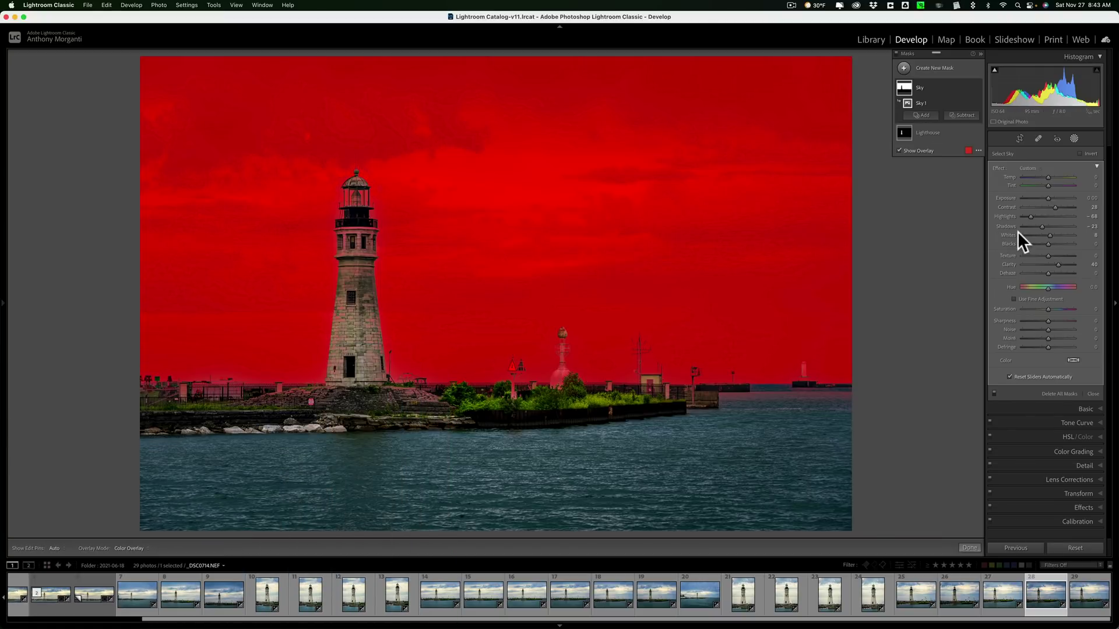
Step: Switch off the red Sky mask overlay with the O key
{"action": "key", "text": "o"}
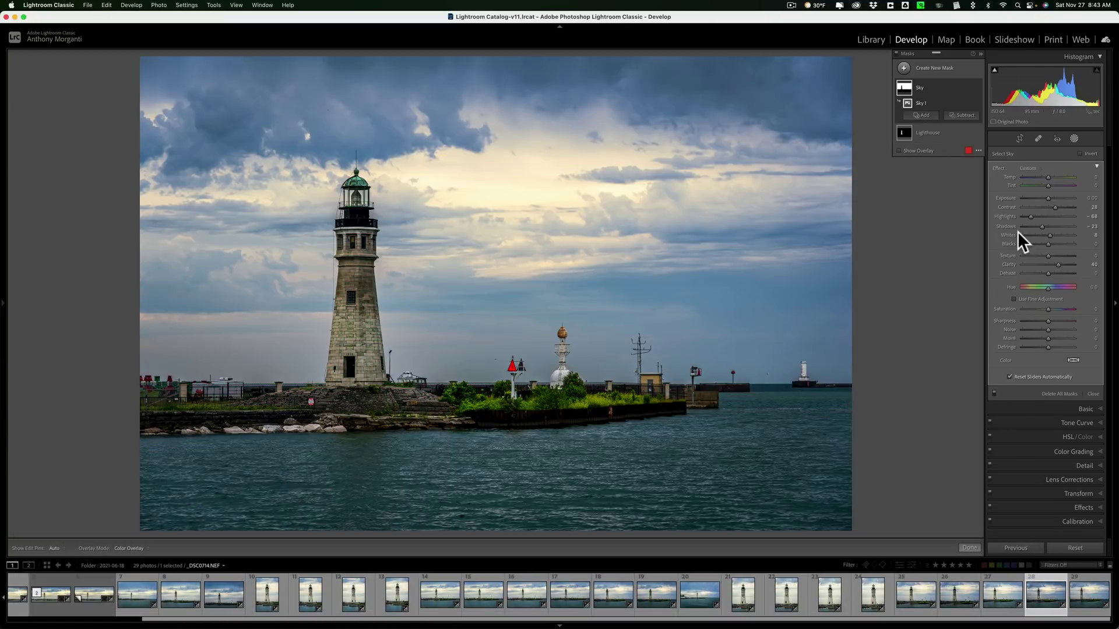